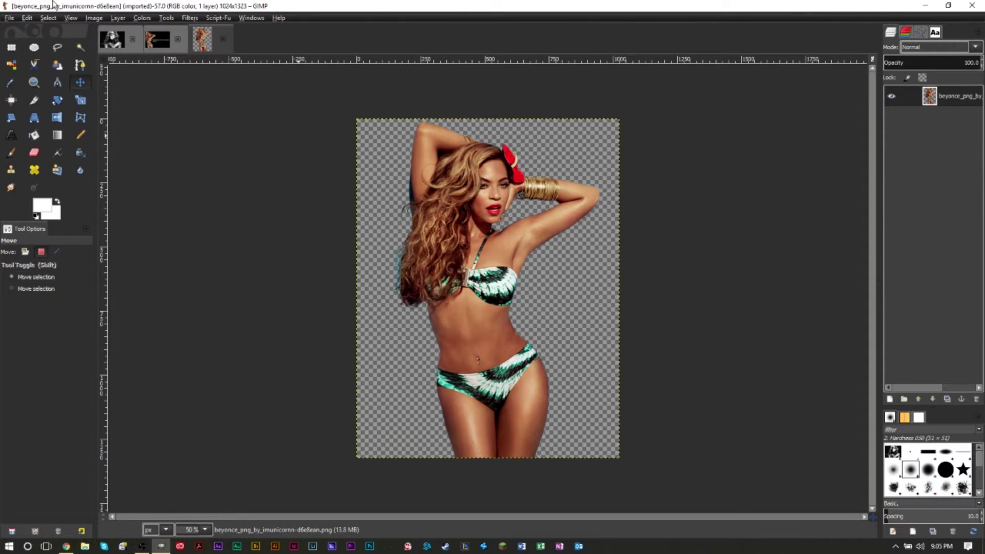
Step: Cycle through the open images and settle on the Untitled-2 quote image on black
left_click(155, 41)
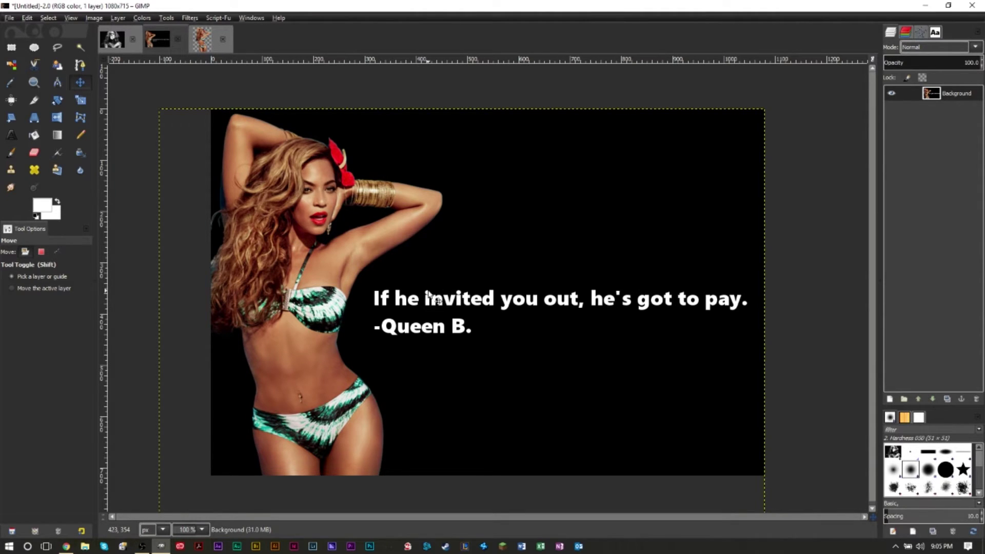
left_click(109, 43)
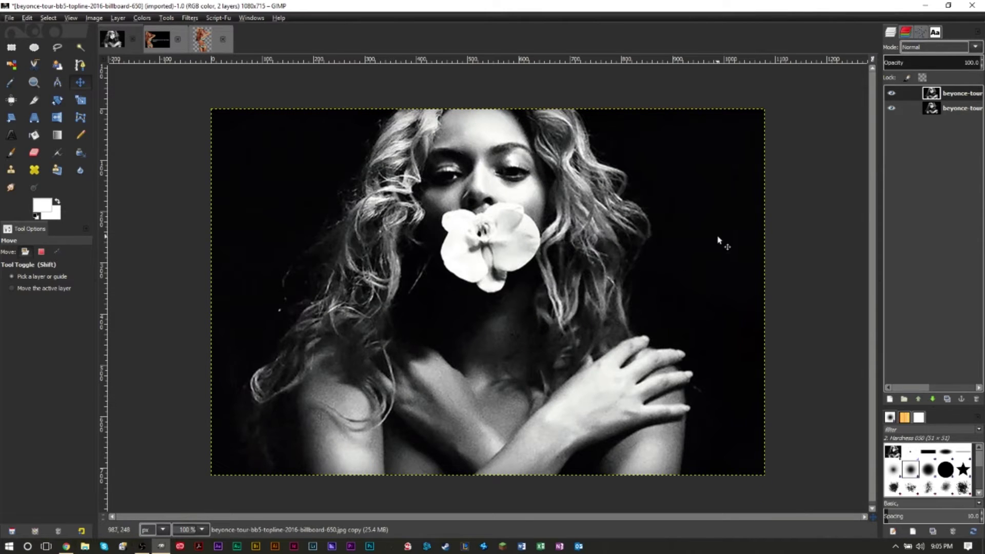
left_click(172, 41)
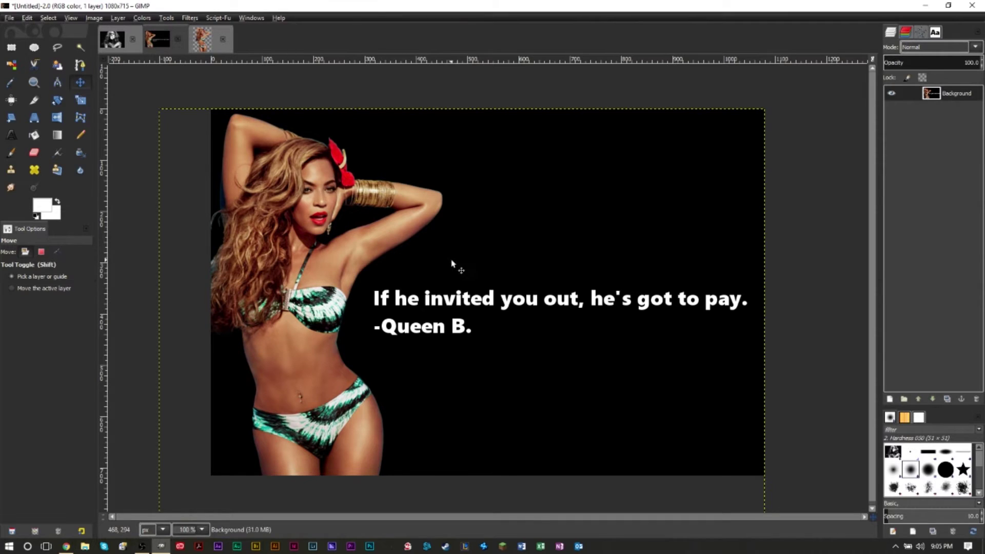
left_click(195, 45)
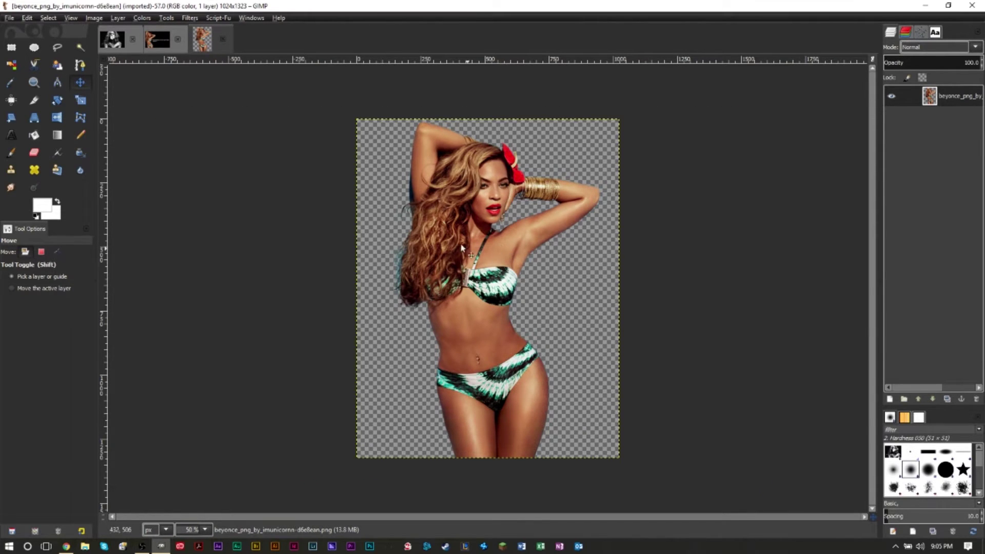
left_click(160, 43)
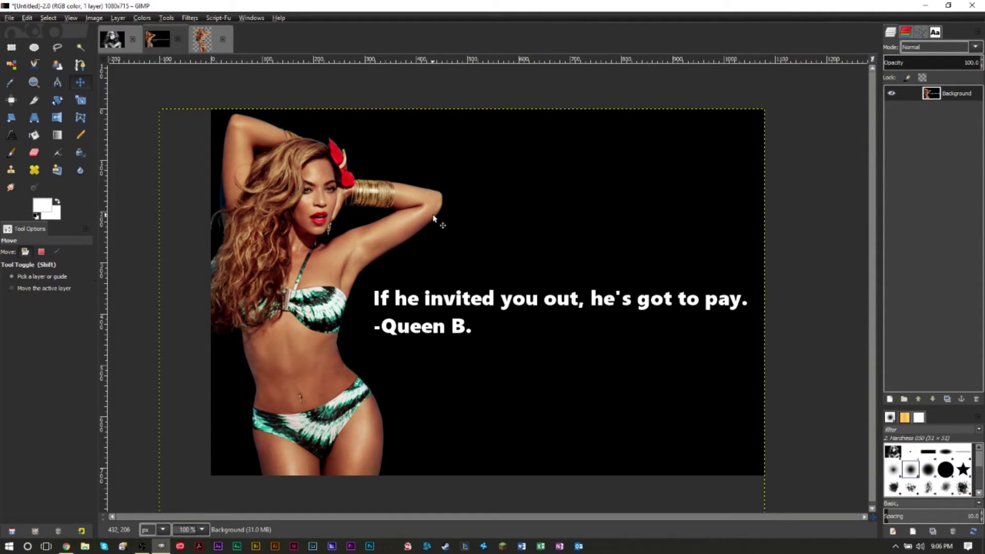
left_click(202, 39)
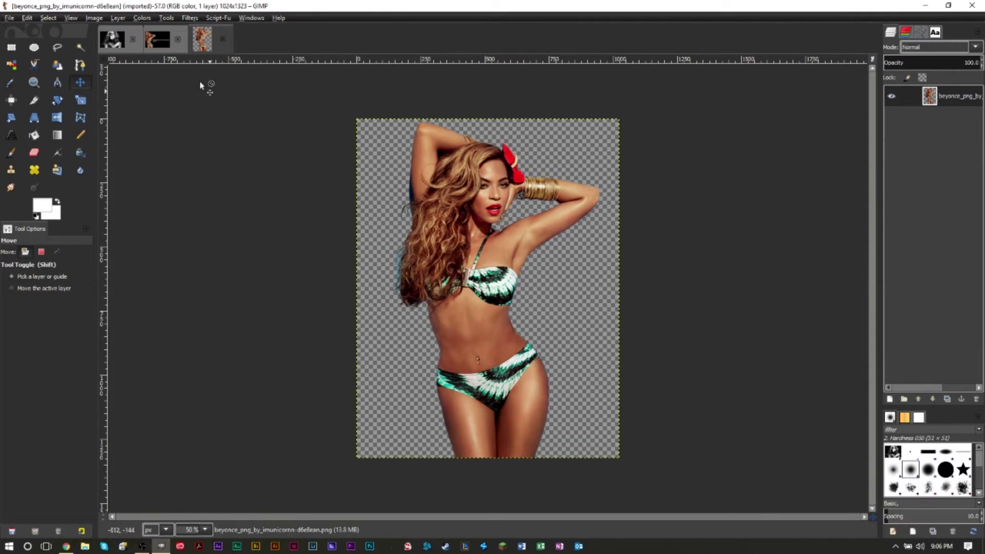
left_click(169, 45)
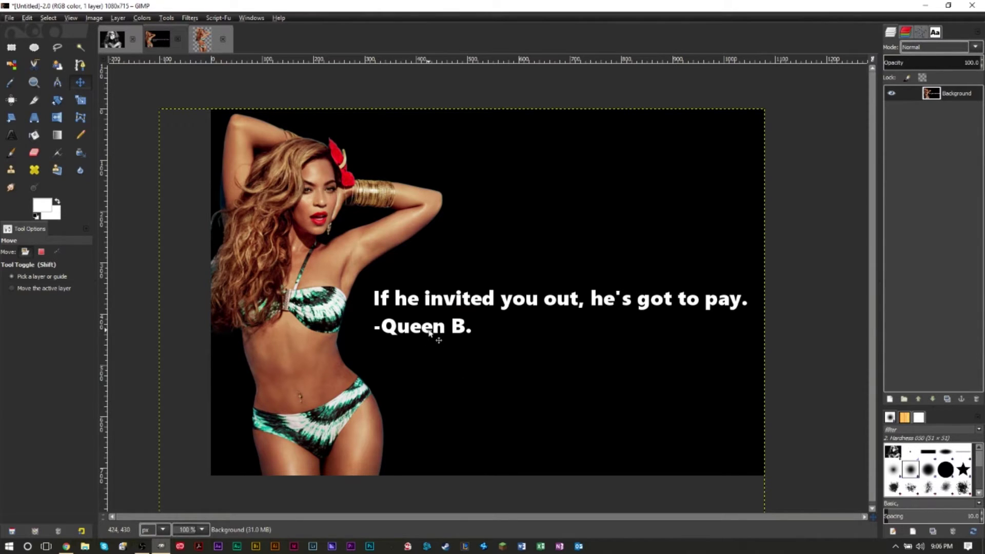
key("alt+2")
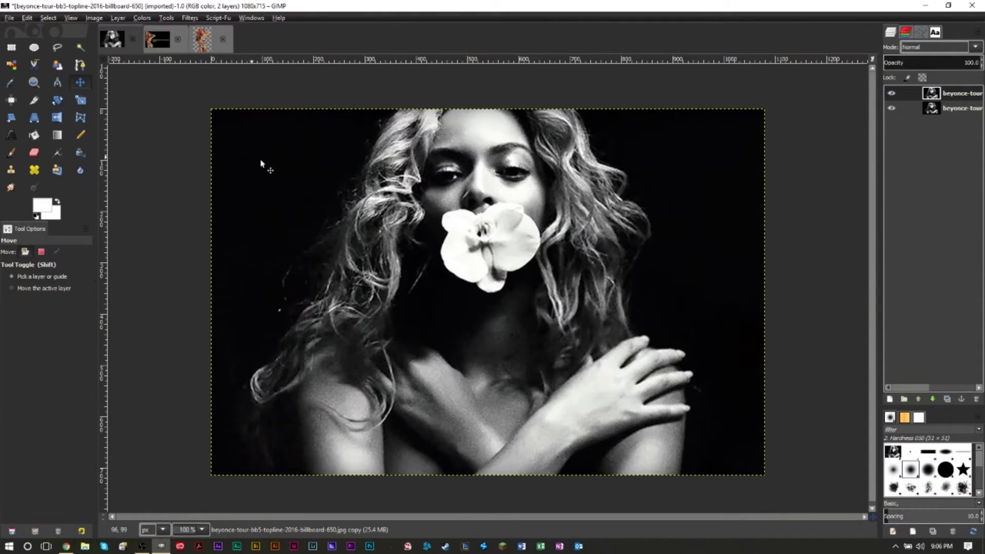
left_click(158, 40)
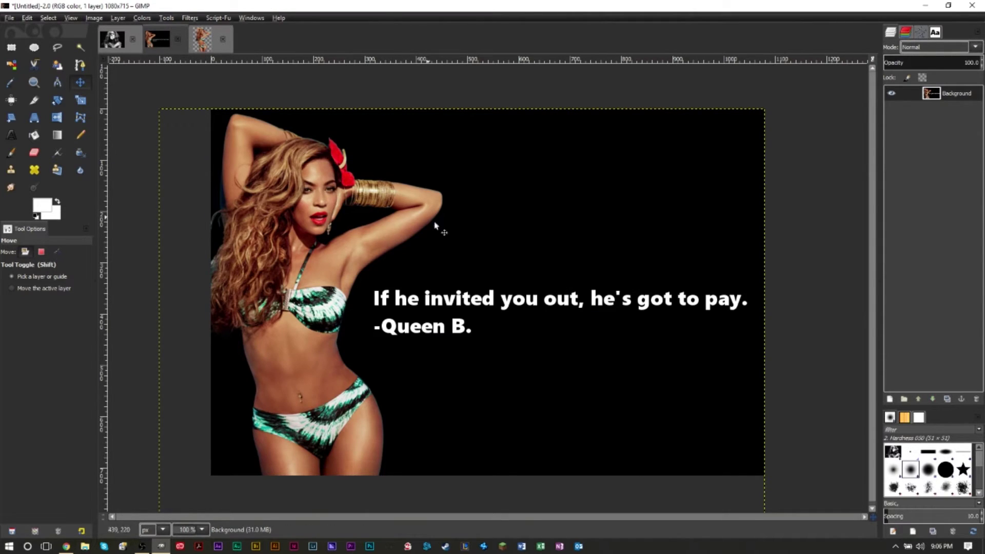
Step: Duplicate the Background layer and make the Background copy active
right_click(941, 100)
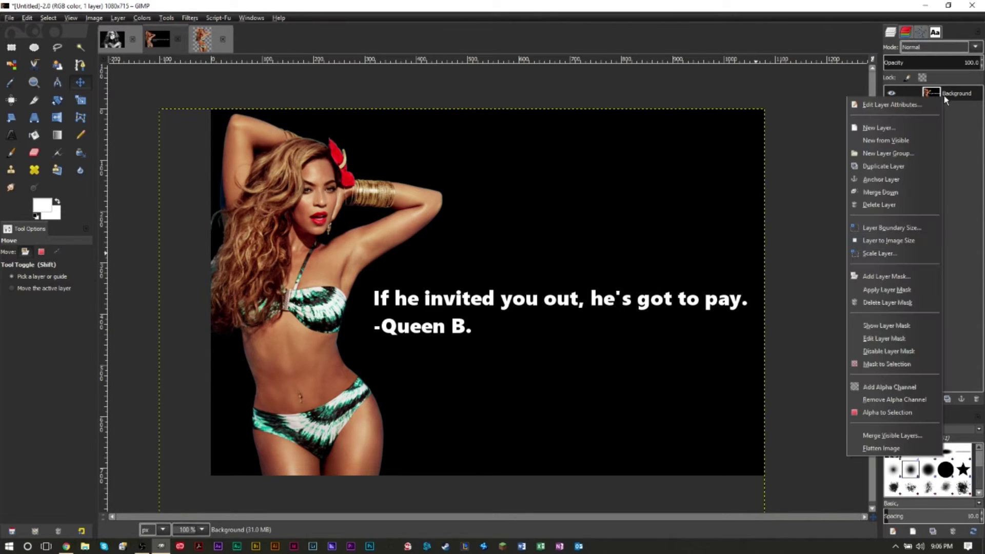
left_click(907, 167)
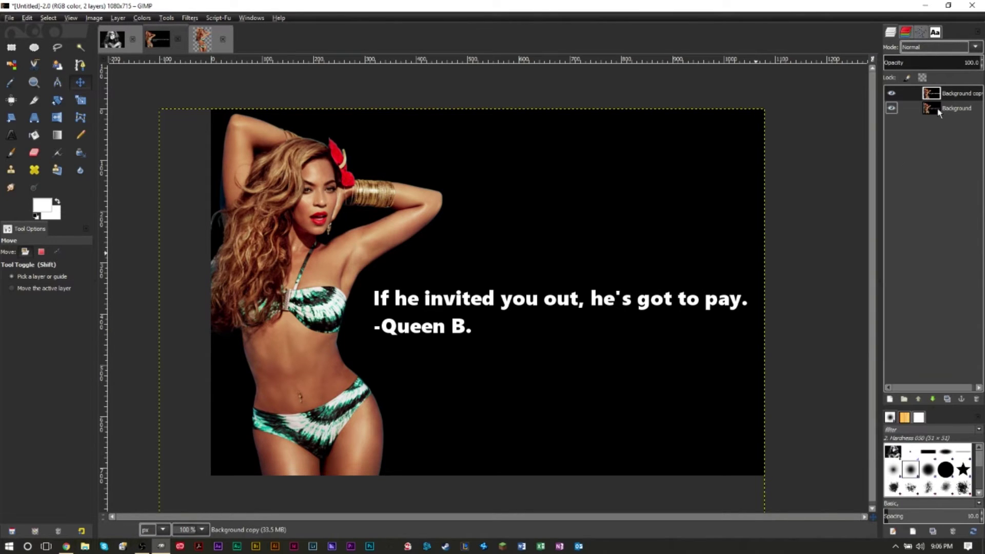
left_click(952, 109)
left_click(953, 94)
Step: Set the foreground colour to black 000000 and fill the Background copy with it
left_click(41, 207)
left_click_drag(269, 243, 193, 400)
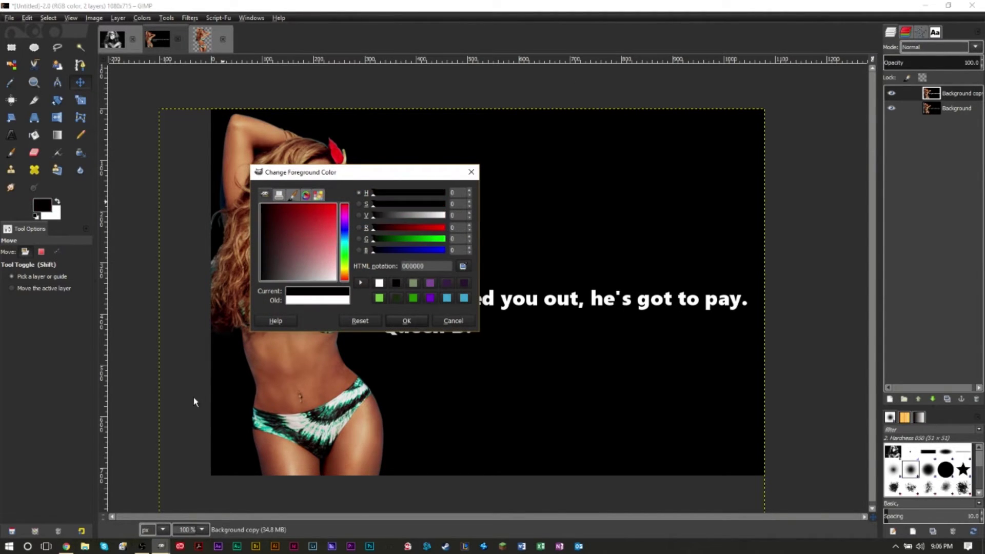
left_click(405, 320)
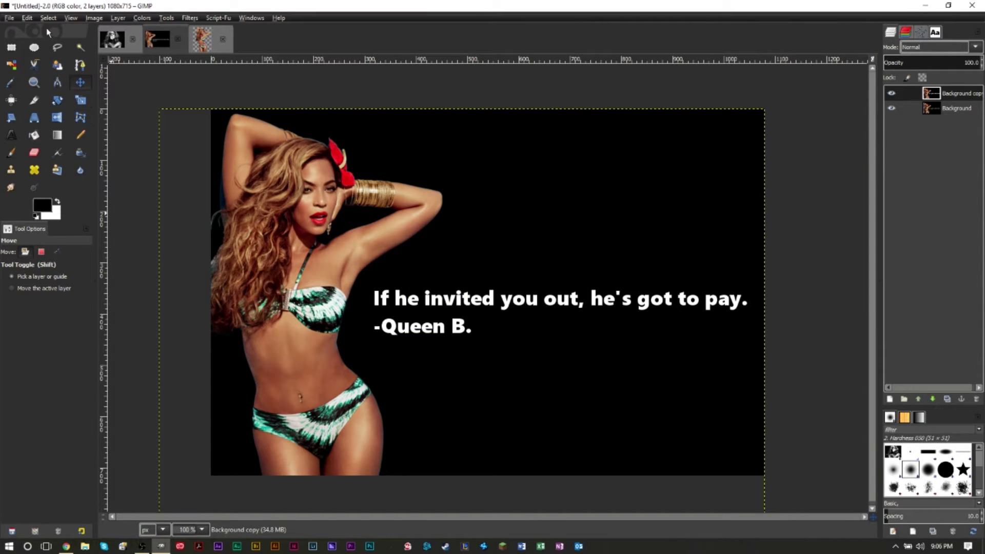
left_click(27, 18)
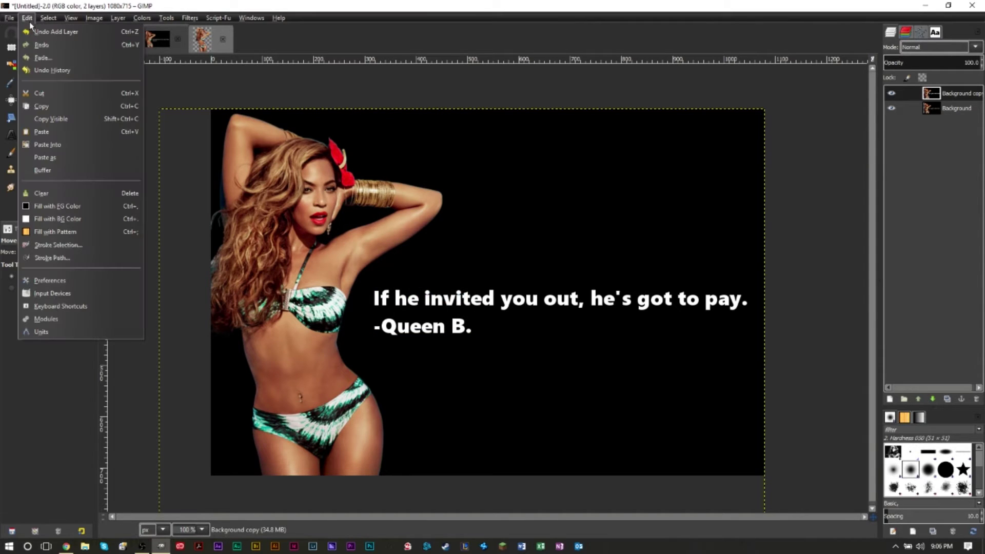
left_click(76, 207)
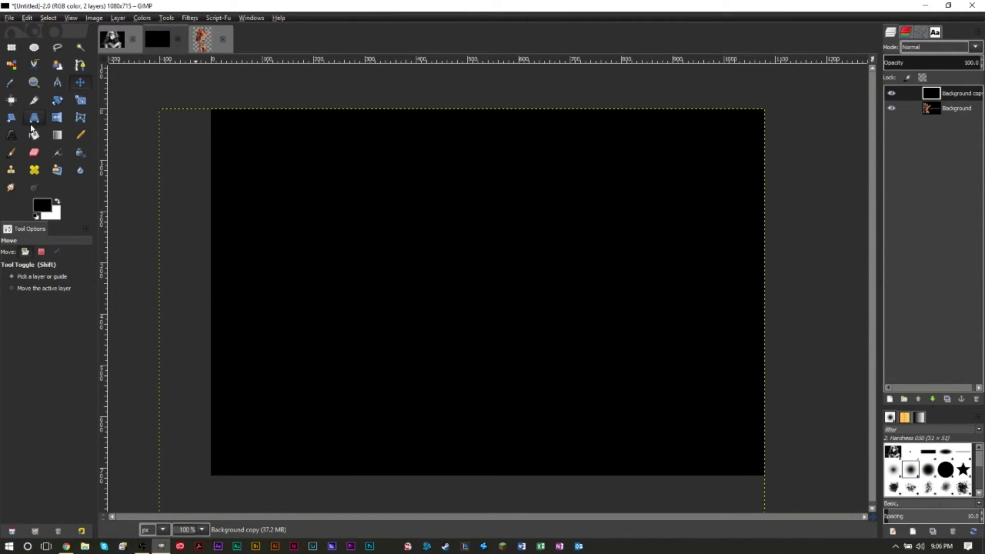
Step: Draw a canvas-sized text box and paste the long biography text into it
left_click(11, 137)
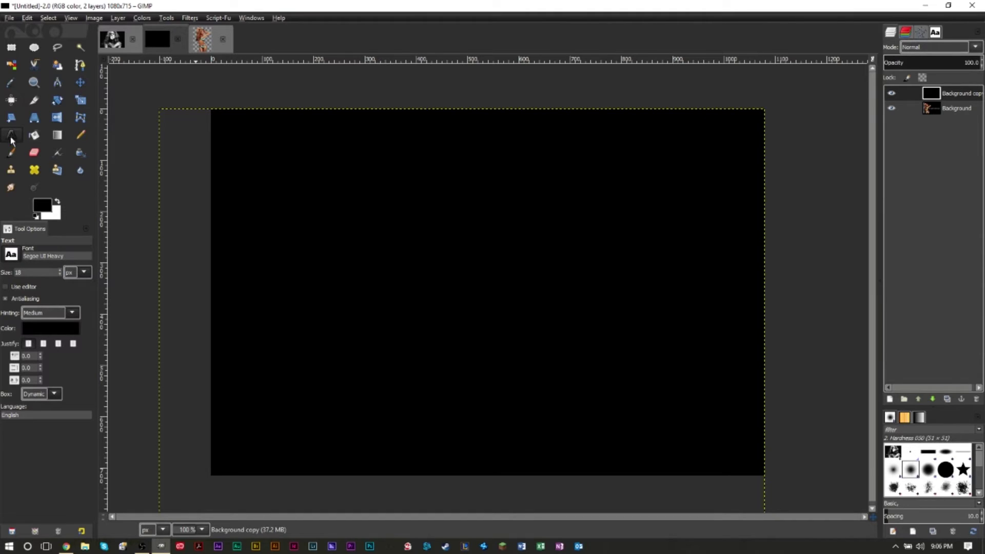
left_click_drag(206, 106, 767, 483)
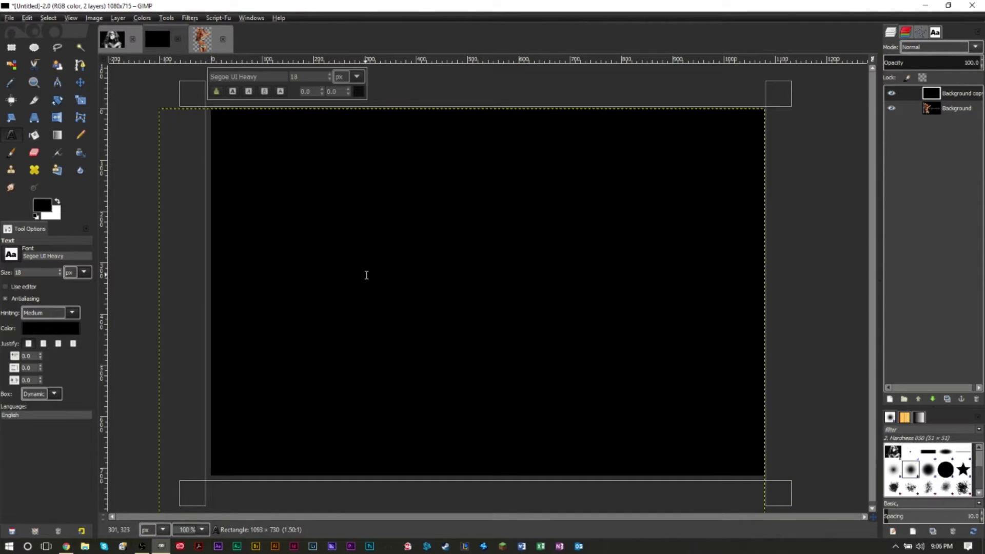
left_click(359, 92)
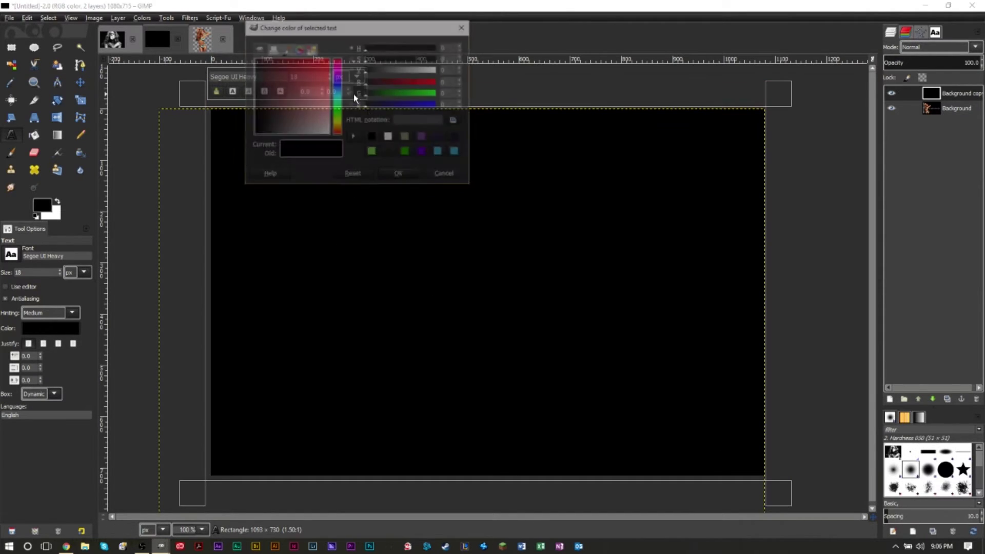
left_click(293, 126)
left_click(399, 175)
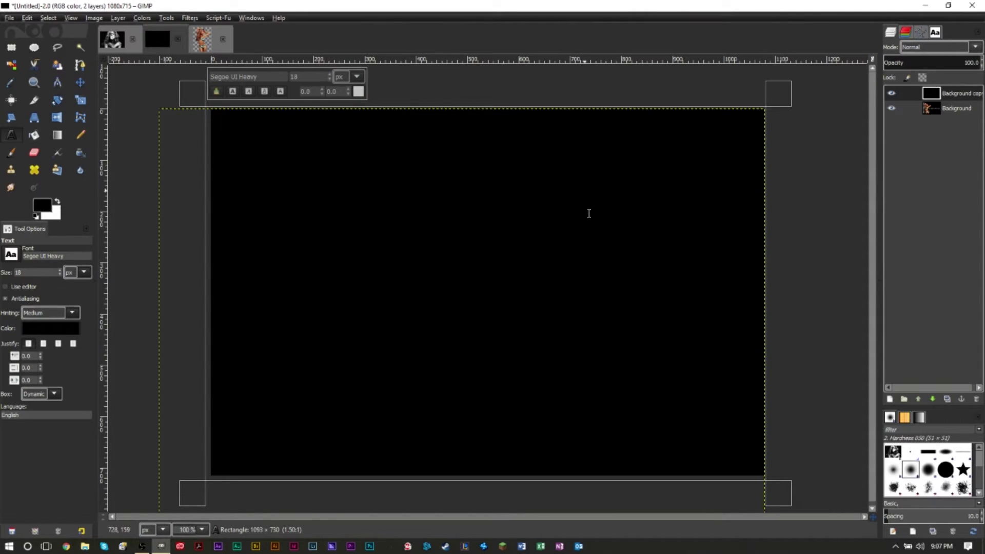
left_click(518, 211)
key("ctrl+v")
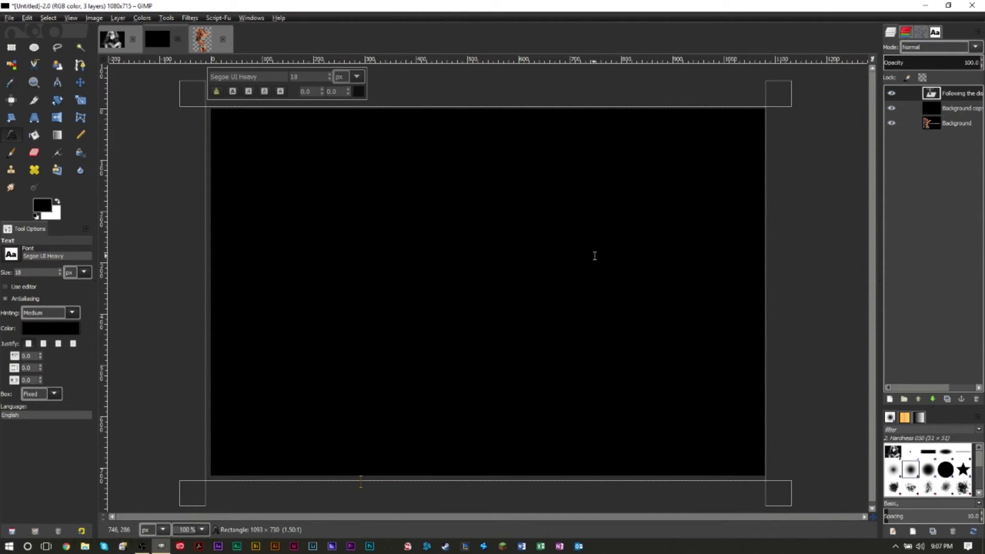
Step: Select all the pasted text and colour it white
left_click(594, 259)
key("ctrl+a")
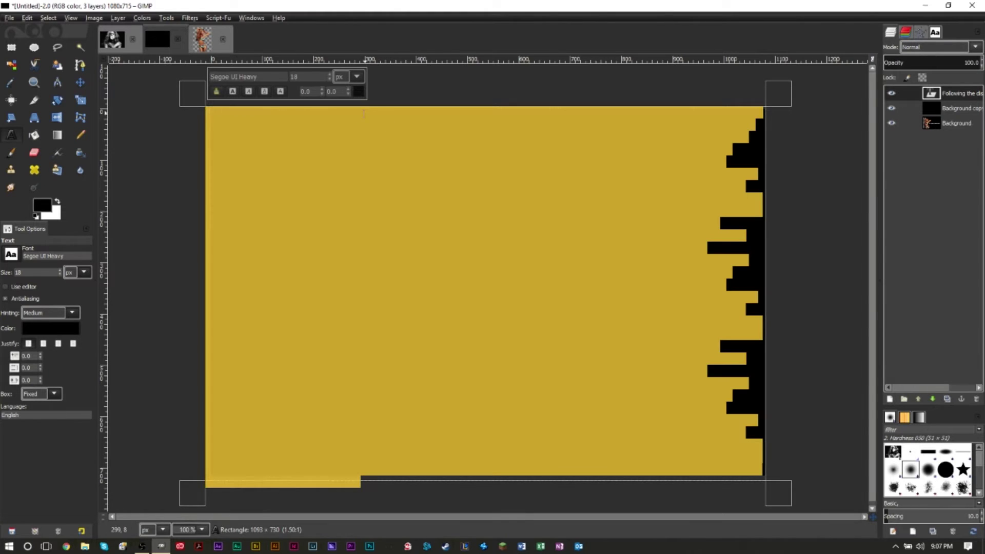
left_click(359, 93)
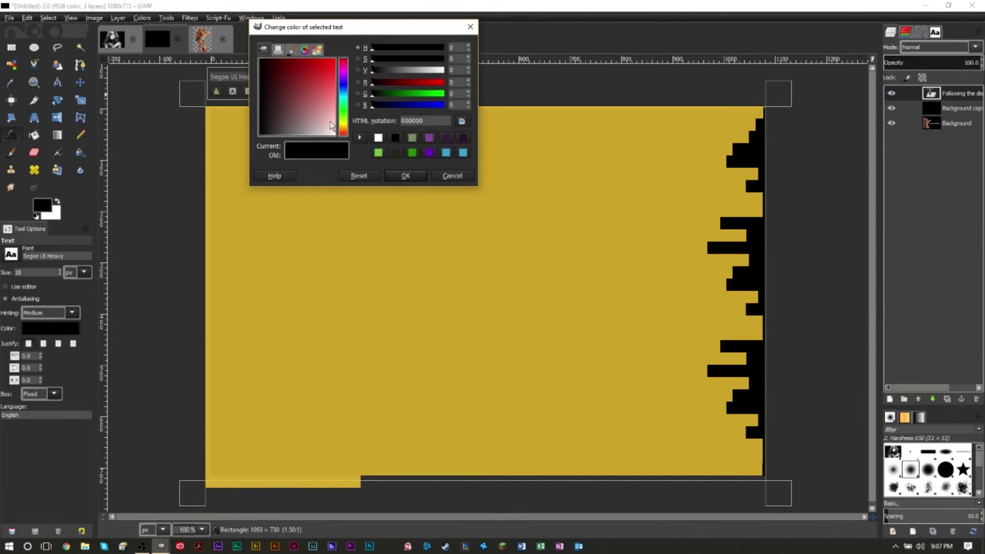
left_click(378, 138)
left_click(405, 176)
left_click(452, 222)
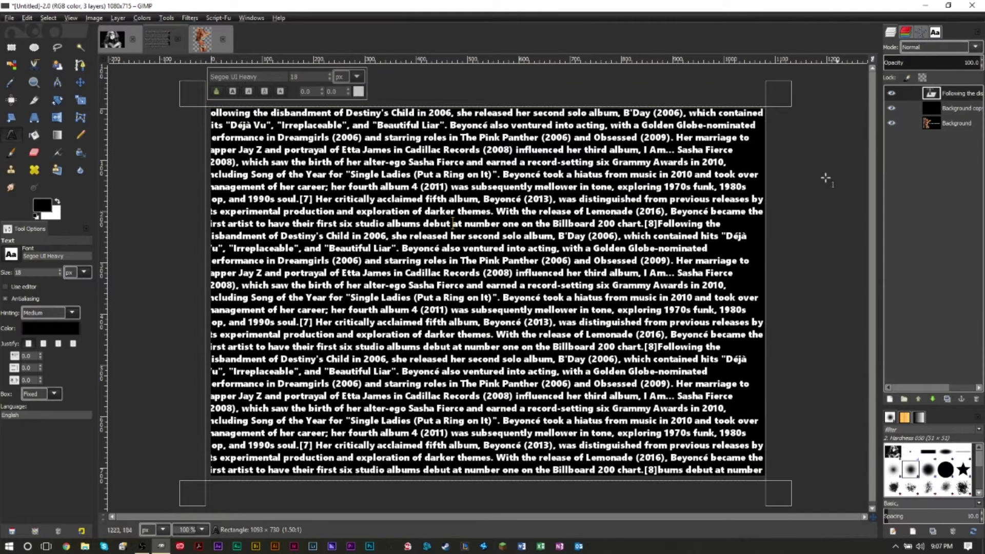
Step: Add a white, fully opaque layer mask to the text layer
right_click(952, 93)
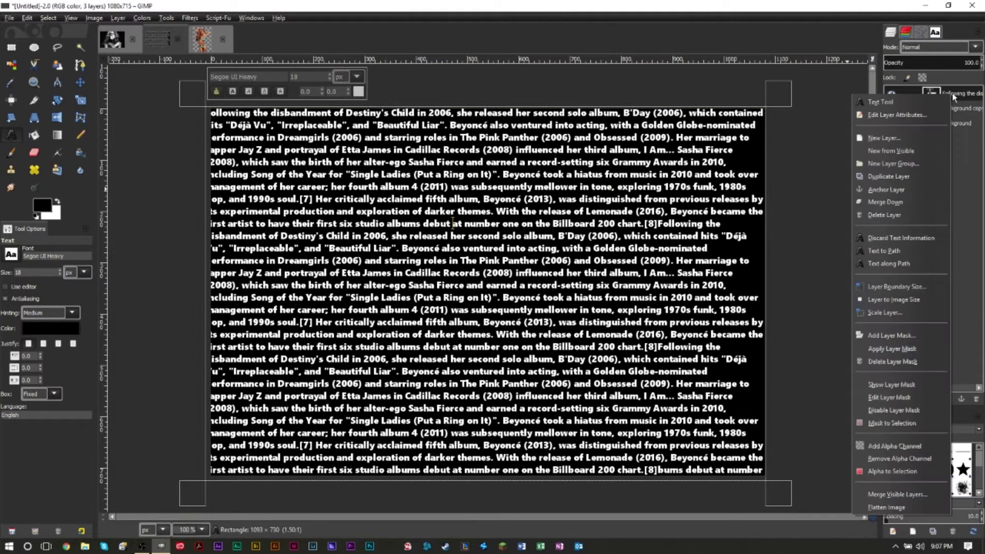
left_click(901, 337)
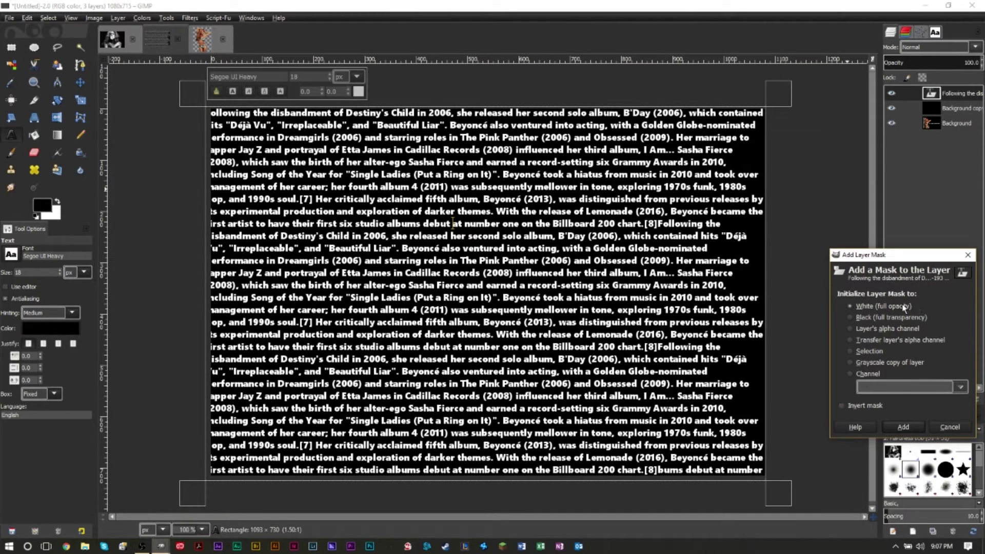
left_click(904, 427)
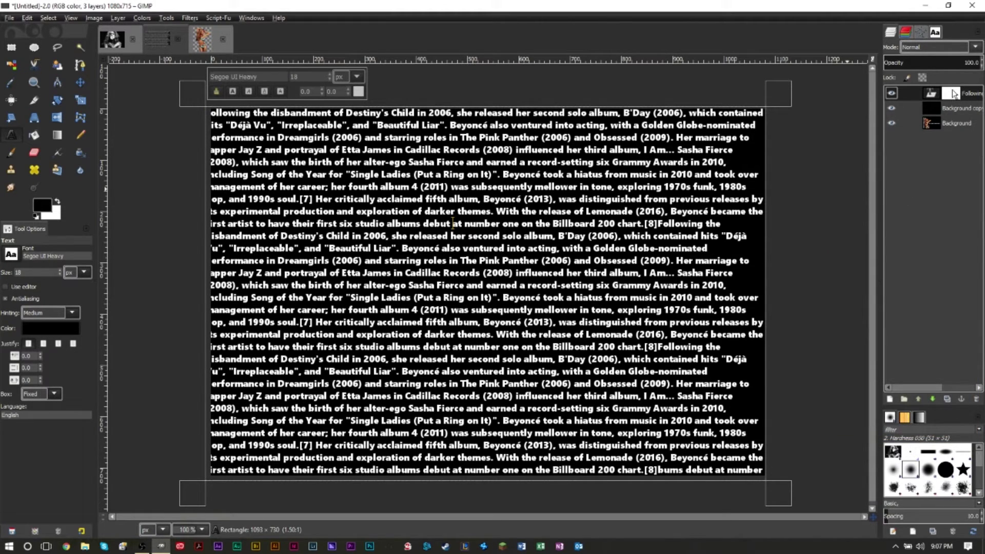
Step: Copy the photo from the Background layer and paste it over the text layer
left_click(952, 124)
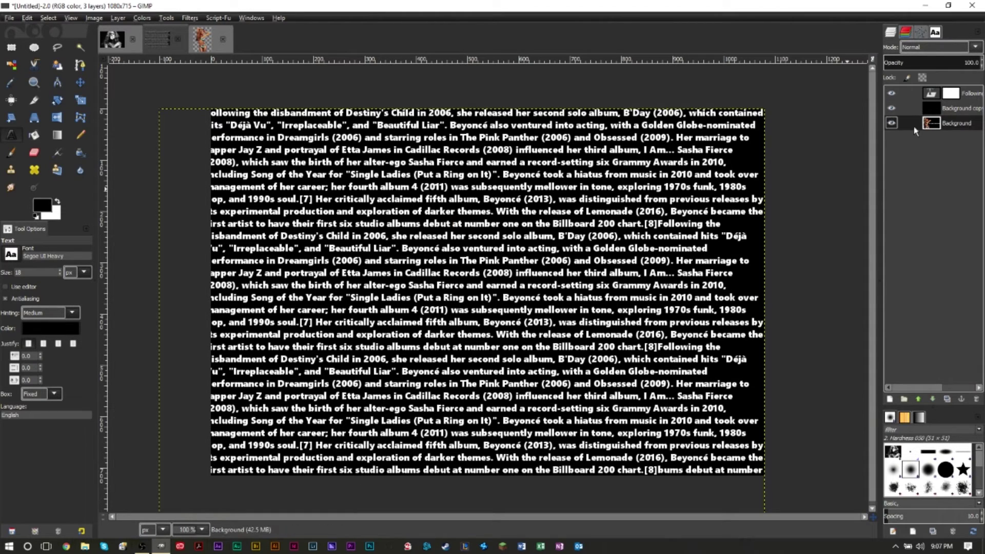
left_click(892, 124, "shift")
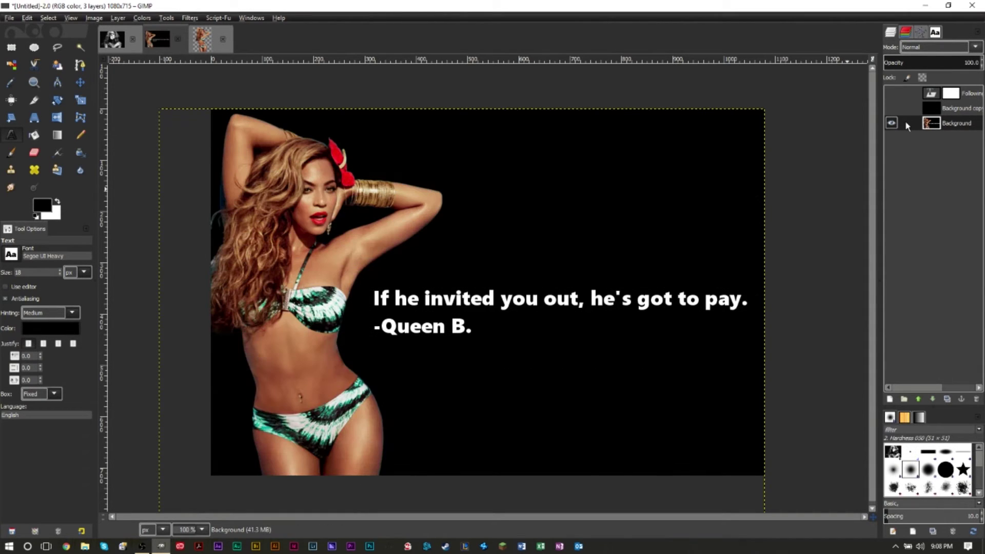
key("ctrl+c")
left_click(892, 94, "shift")
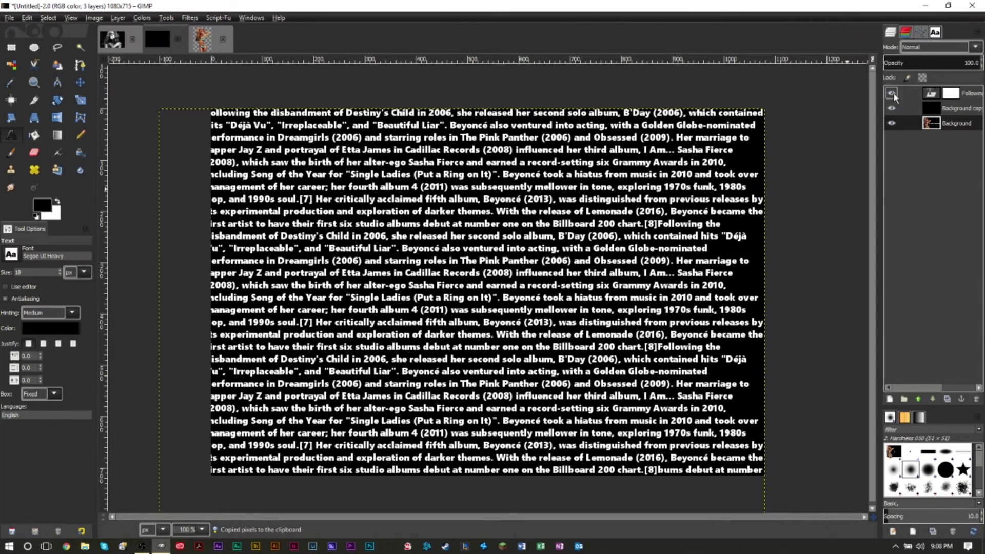
left_click(946, 97)
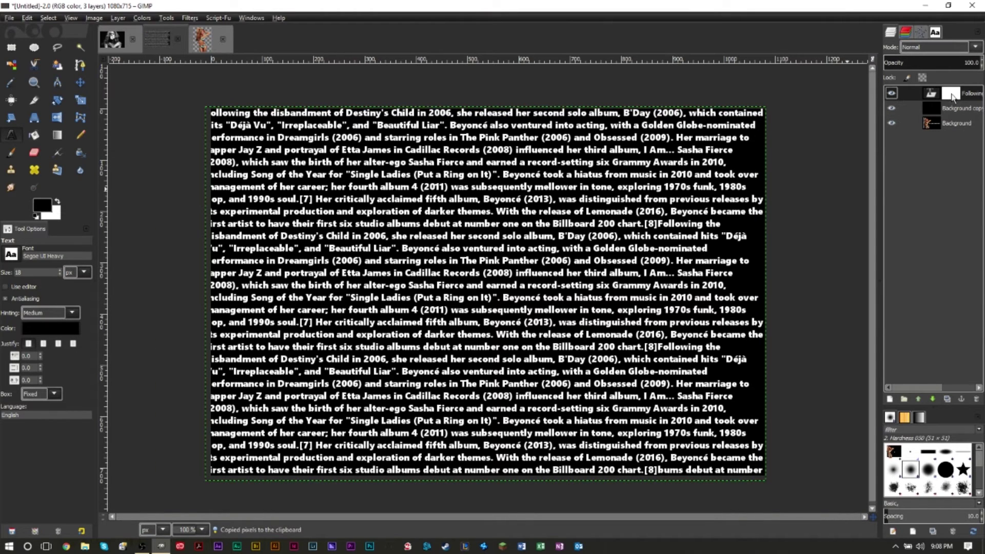
key("ctrl+v")
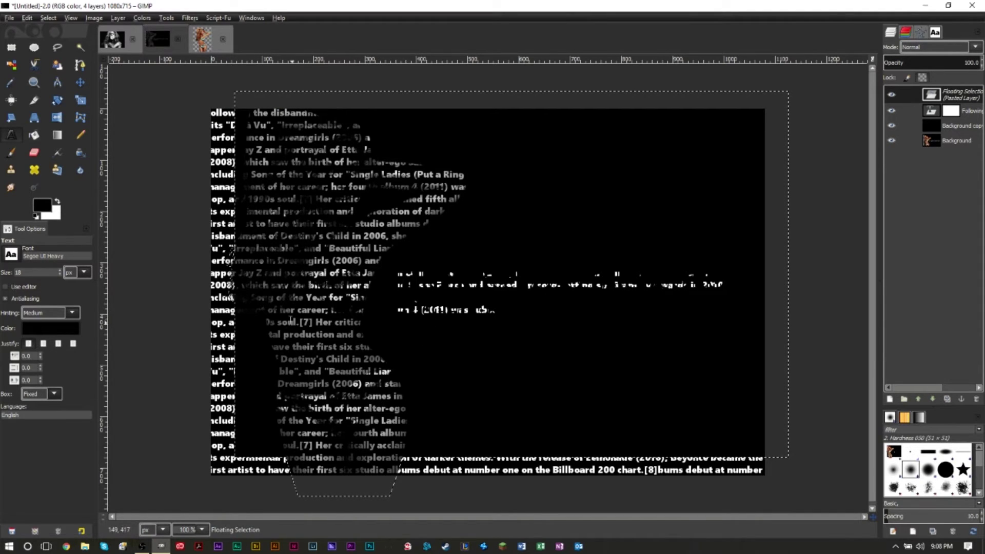
Step: Anchor the pasted floating selection with Ctrl+H
scroll(313, 289, "up", 2)
scroll(328, 295, "up", 2)
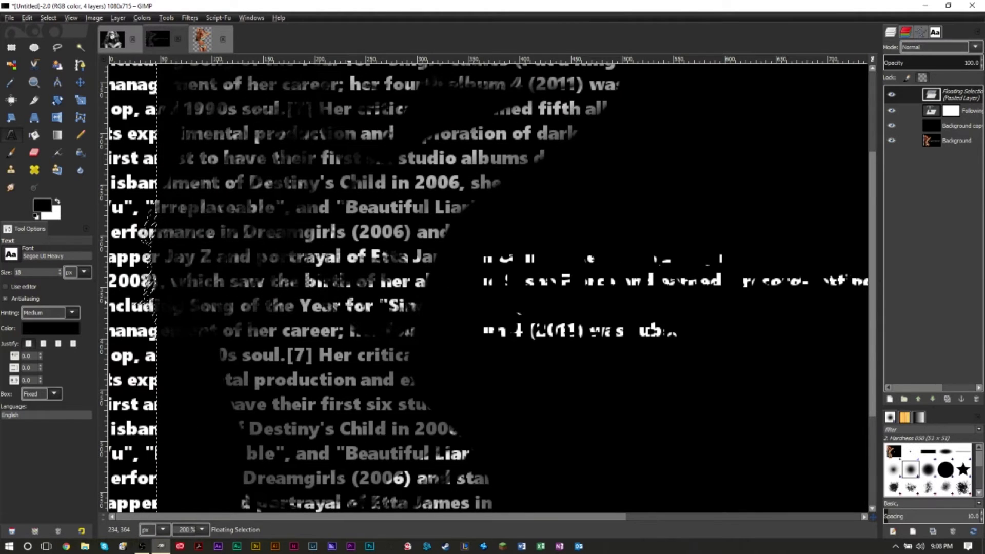
scroll(351, 303, "up", 1)
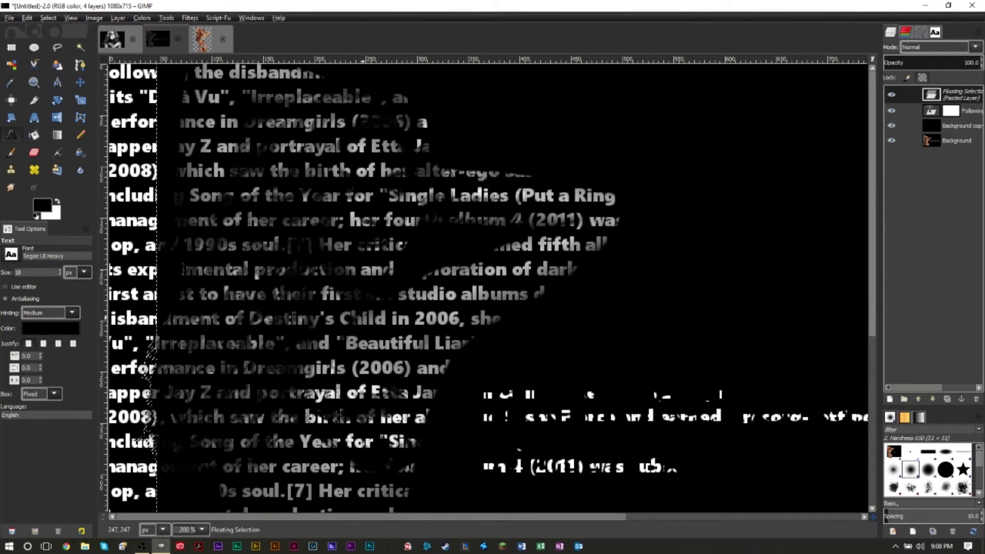
scroll(364, 314, "down", 2)
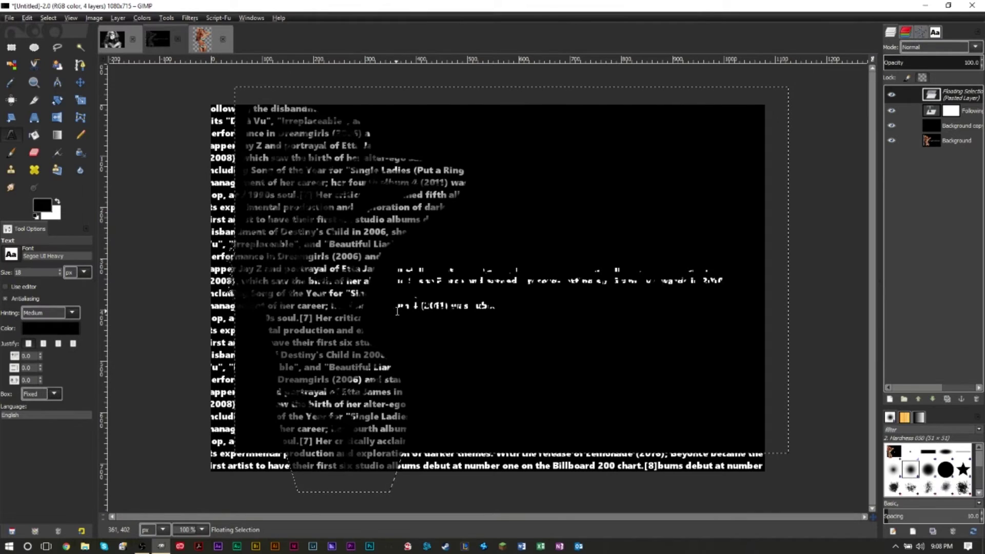
key("ctrl+h")
left_click(440, 314)
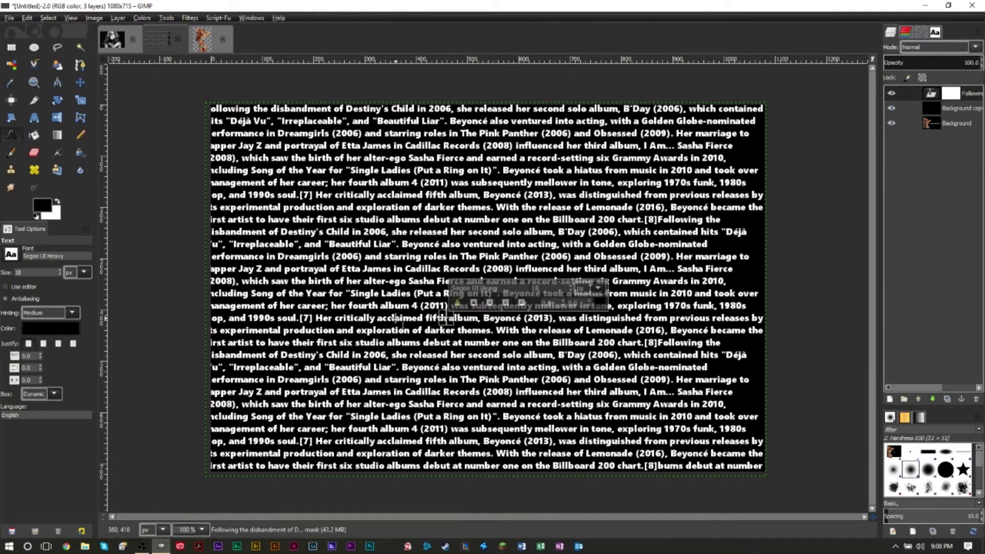
Step: Set all the Beyoncé text to font size 10
left_click(407, 349)
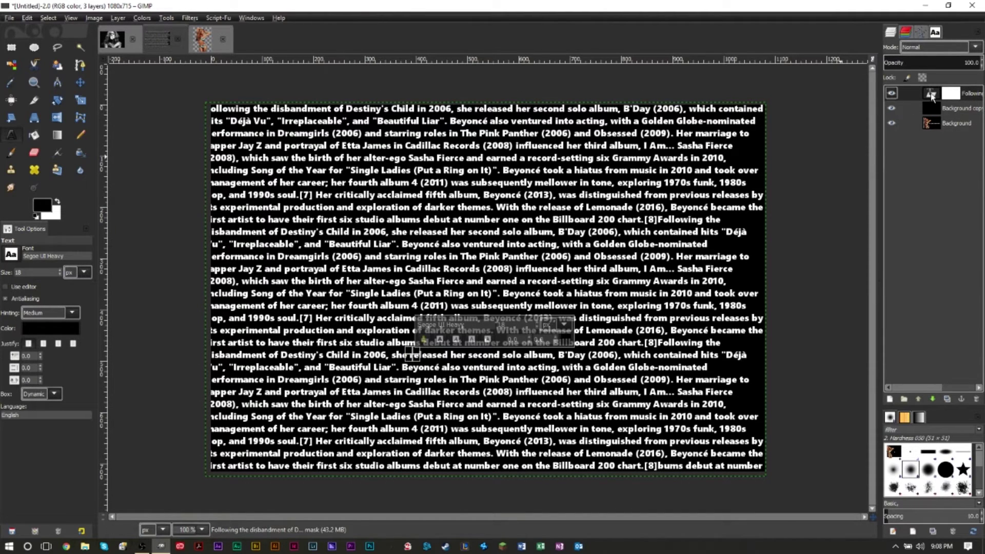
left_click(622, 217)
key("ctrl+a")
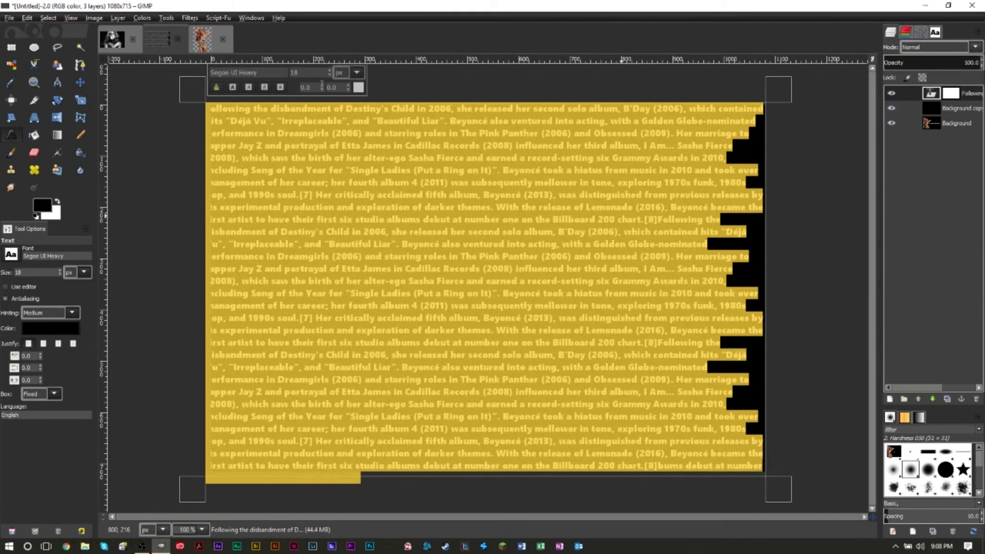
type("10")
key("Return")
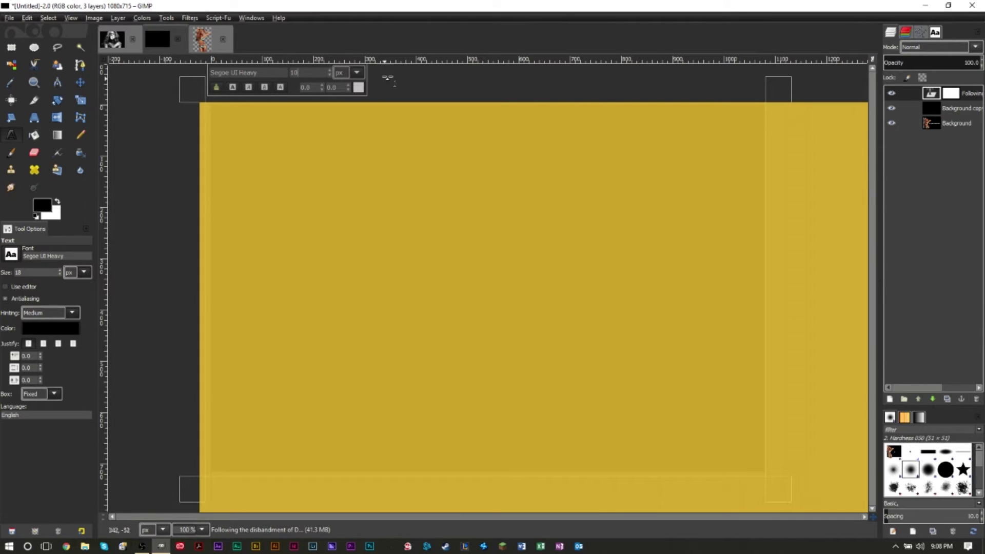
Step: Paste extra copies of the paragraph at the end to fill the text box
key("ctrl+a")
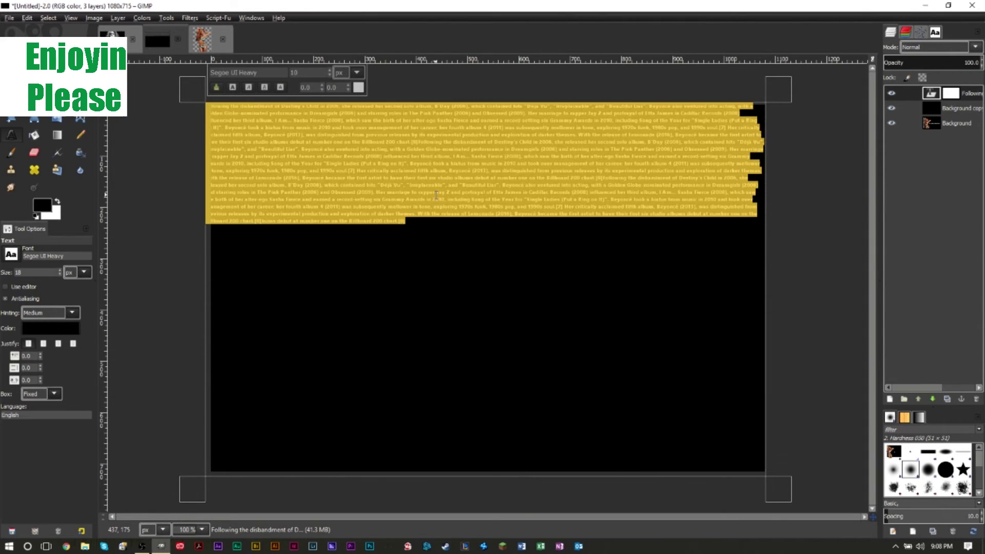
left_click(436, 194)
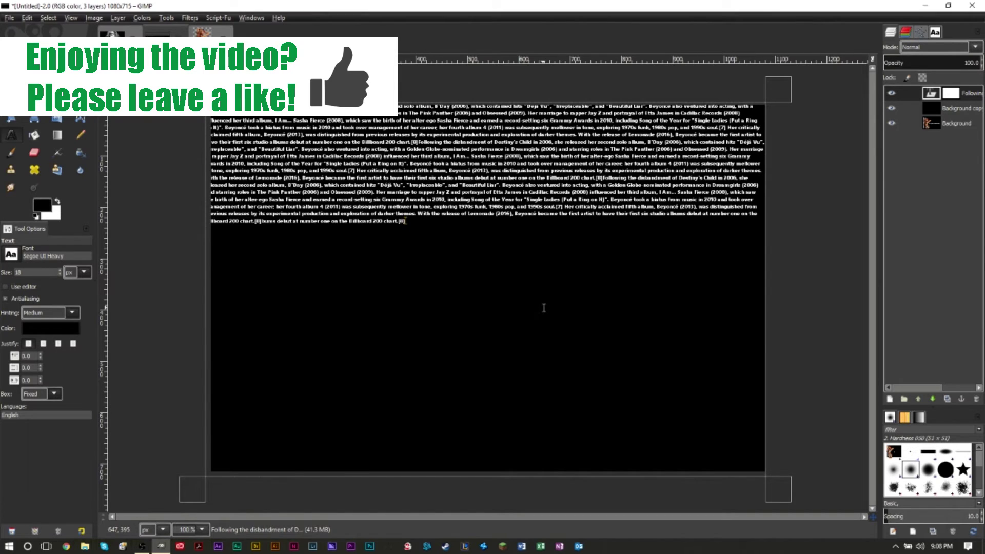
key("ctrl+v")
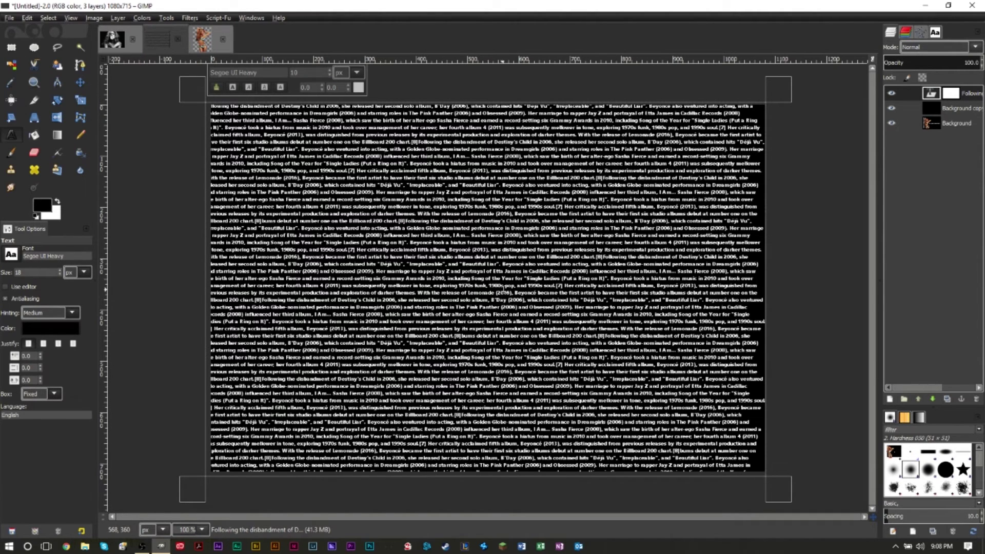
Step: Copy the background photo's pixels and paste them as a floating selection
left_click(952, 97)
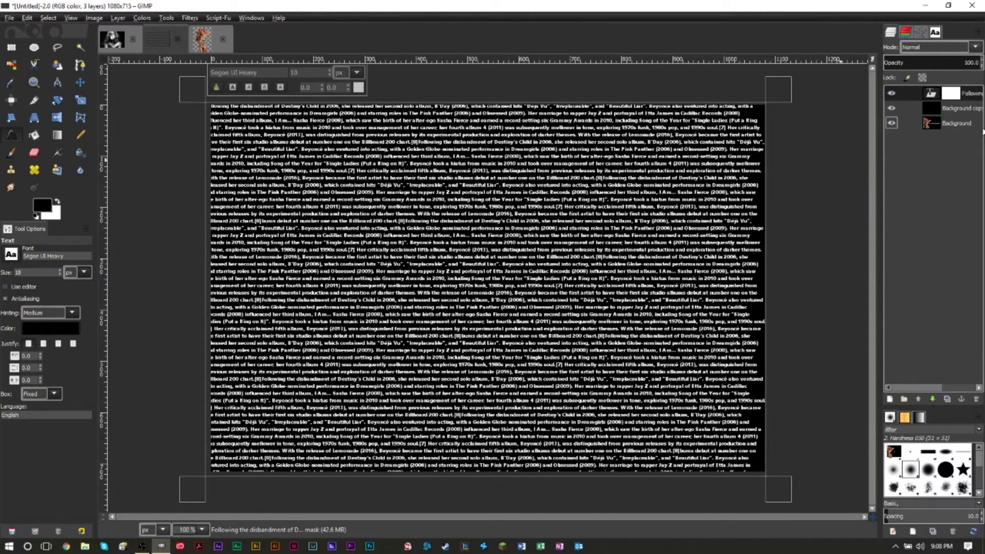
left_click(953, 123)
key("m")
key("ctrl+c")
key("ctrl+v")
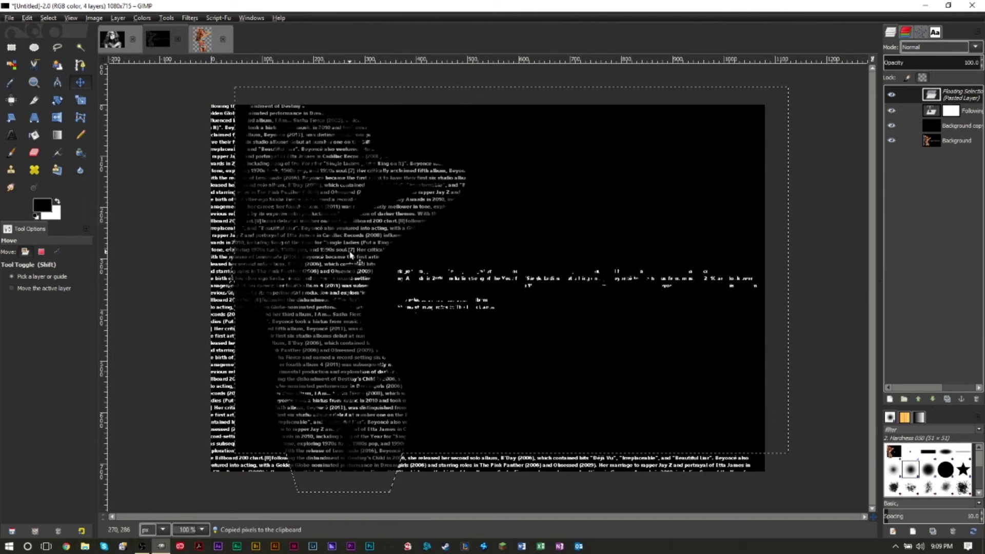
scroll(351, 255, "up", 4)
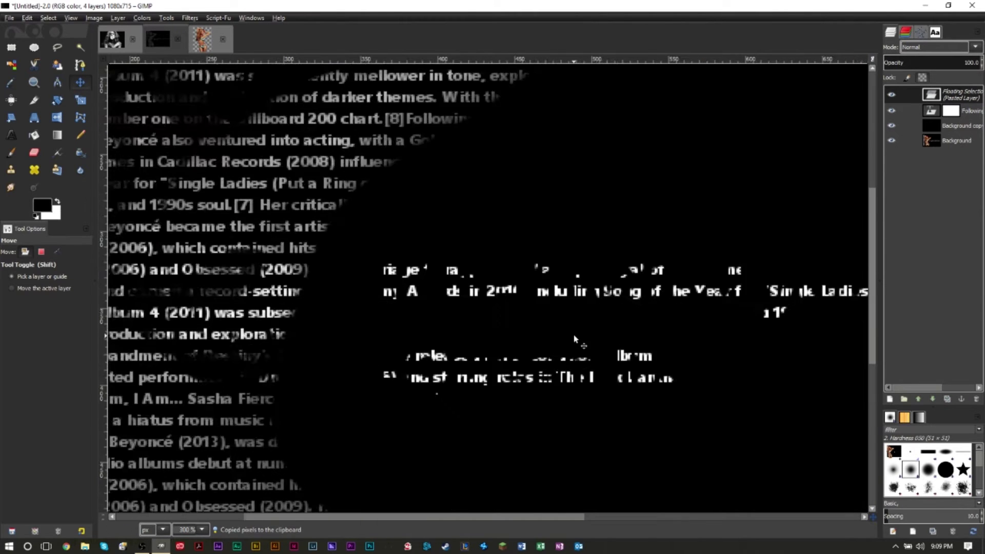
scroll(248, 247, "down", 3)
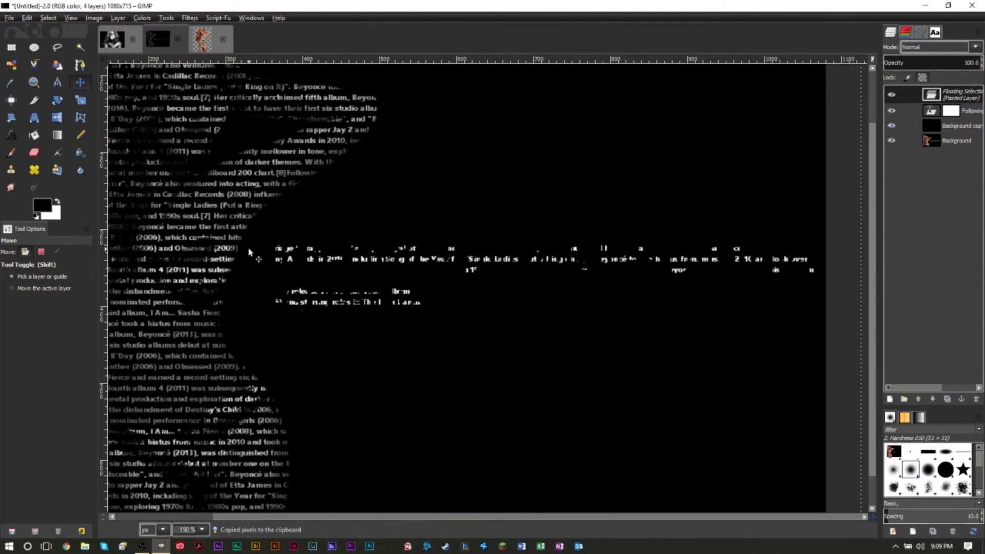
scroll(256, 245, "down", 2)
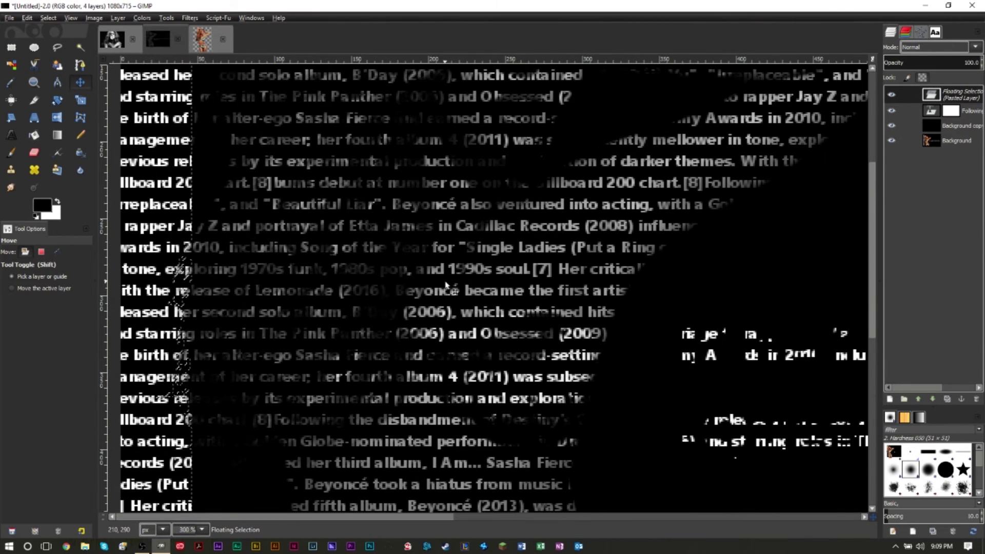
scroll(447, 284, "up", 3)
scroll(447, 283, "down", 2)
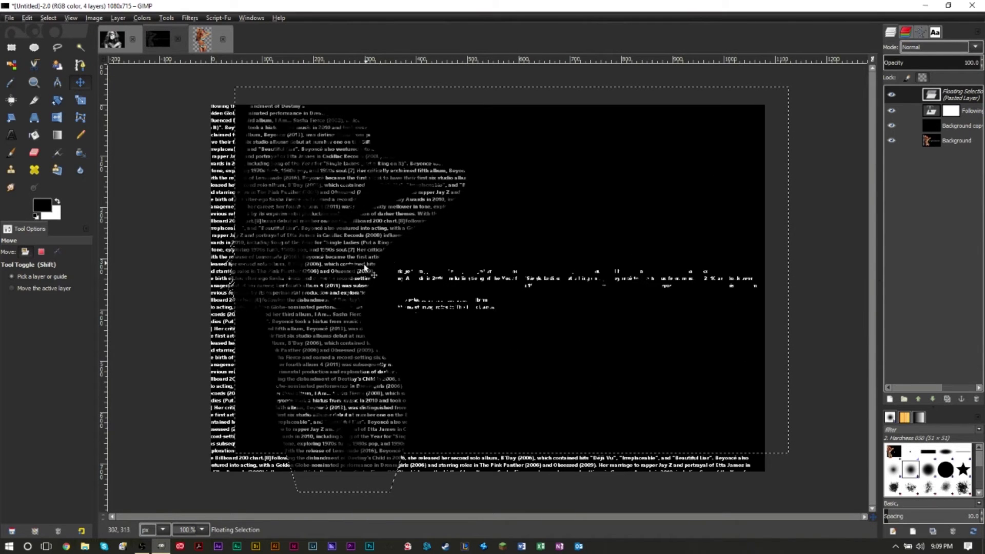
scroll(508, 281, "up", 3)
scroll(509, 285, "up", 2)
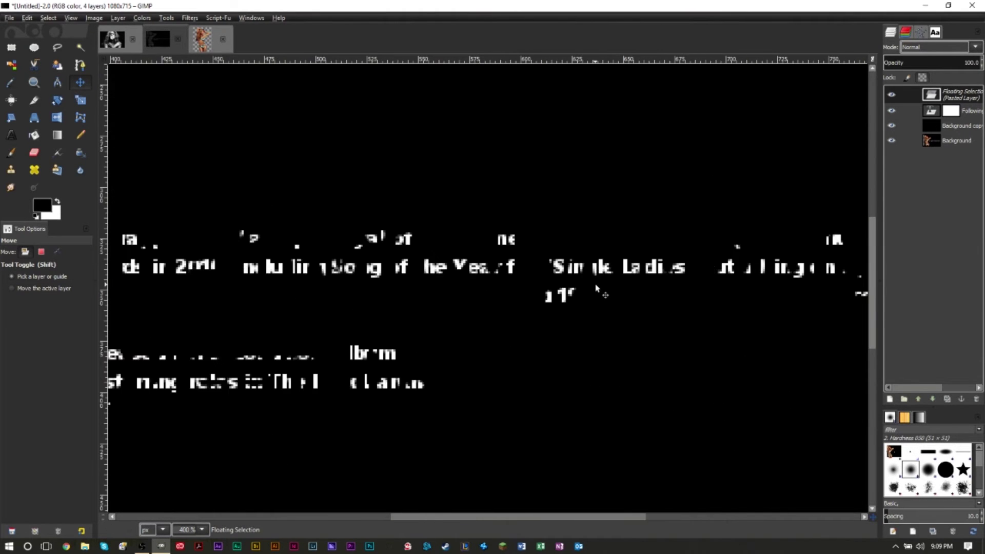
scroll(477, 272, "down", 3)
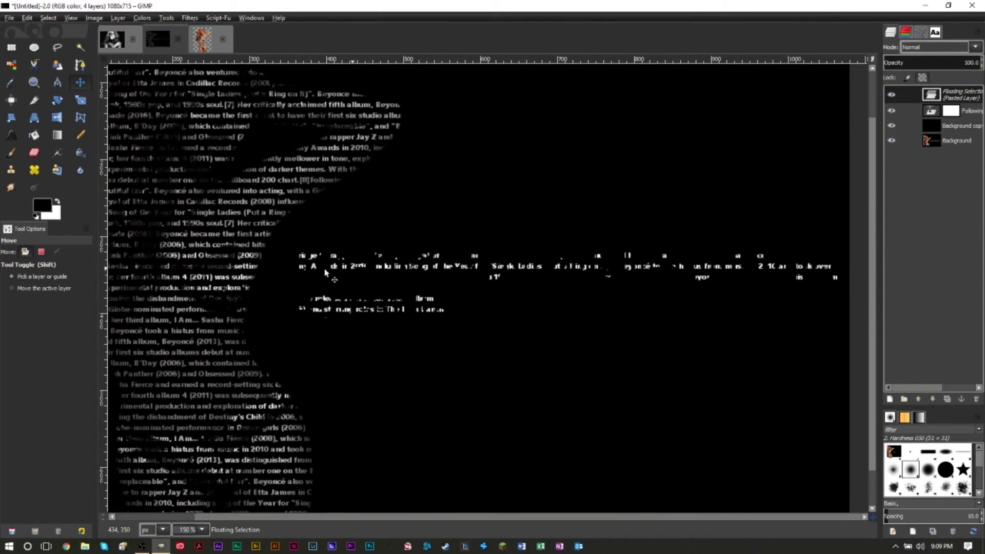
scroll(344, 276, "down", 2)
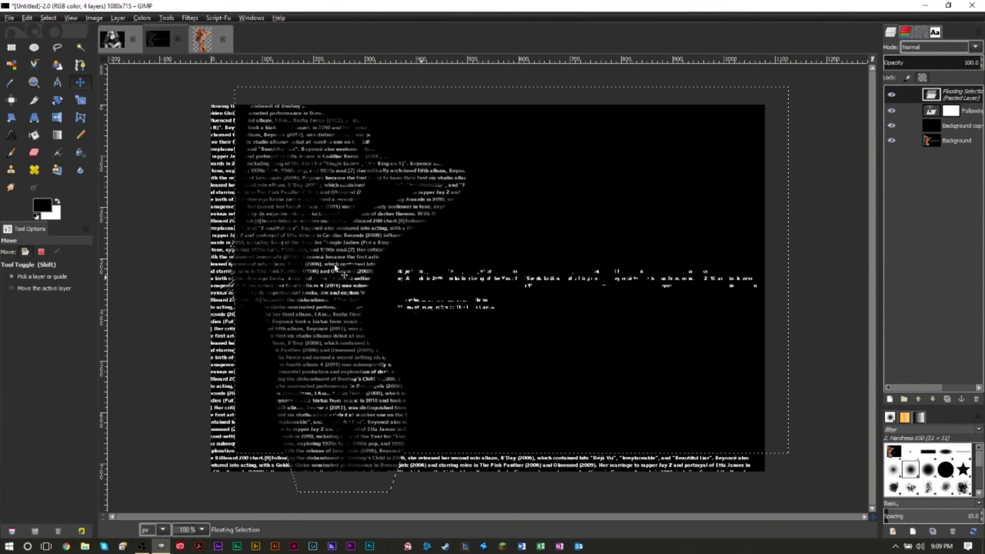
left_click(12, 135)
left_click(373, 271)
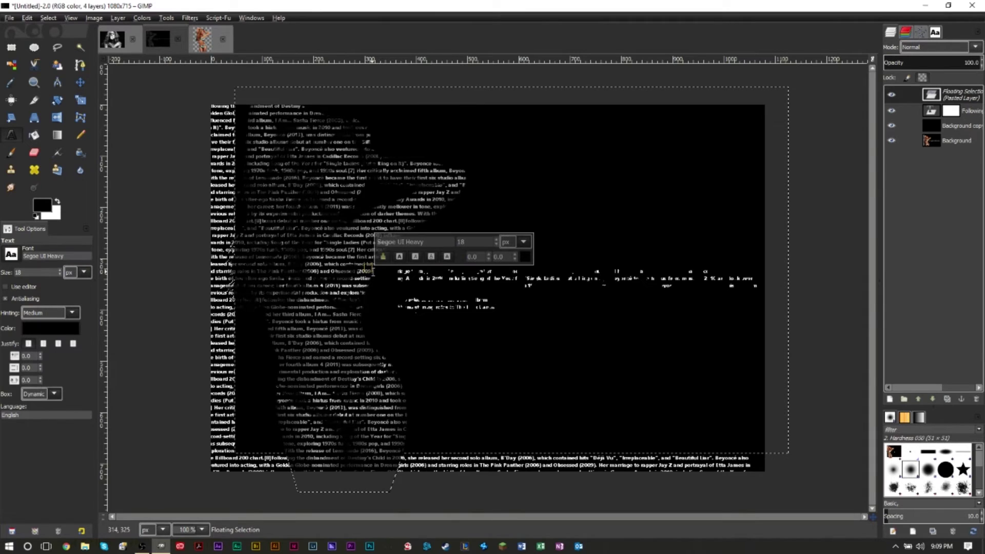
Step: Shrink all the text to size 5 and paste the photo pixels over the text layer
left_click(946, 111)
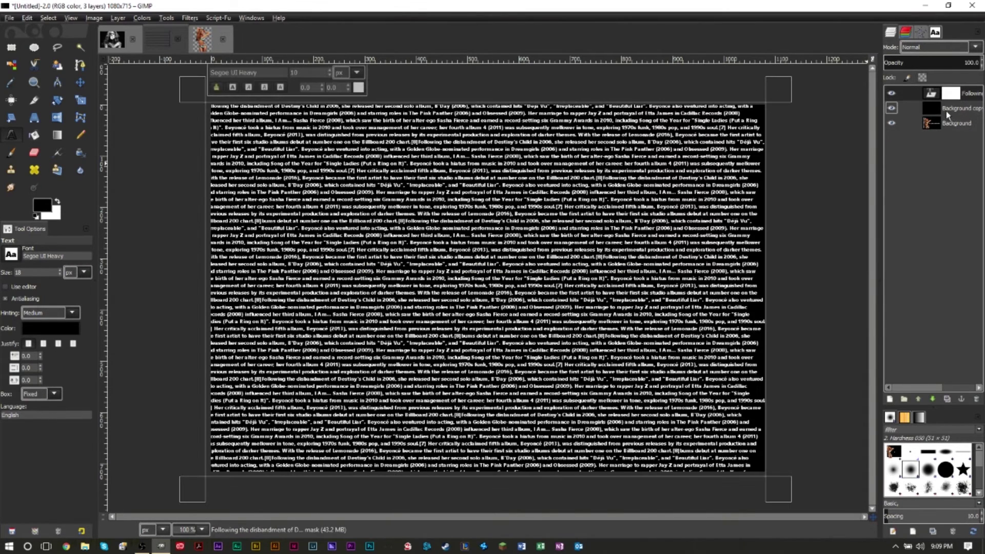
left_click(931, 94)
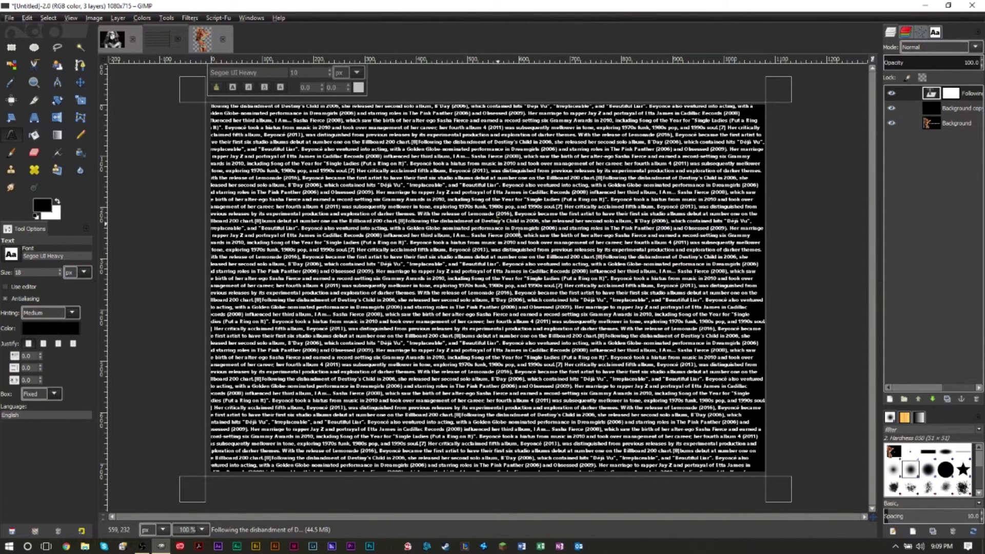
key("ctrl+a")
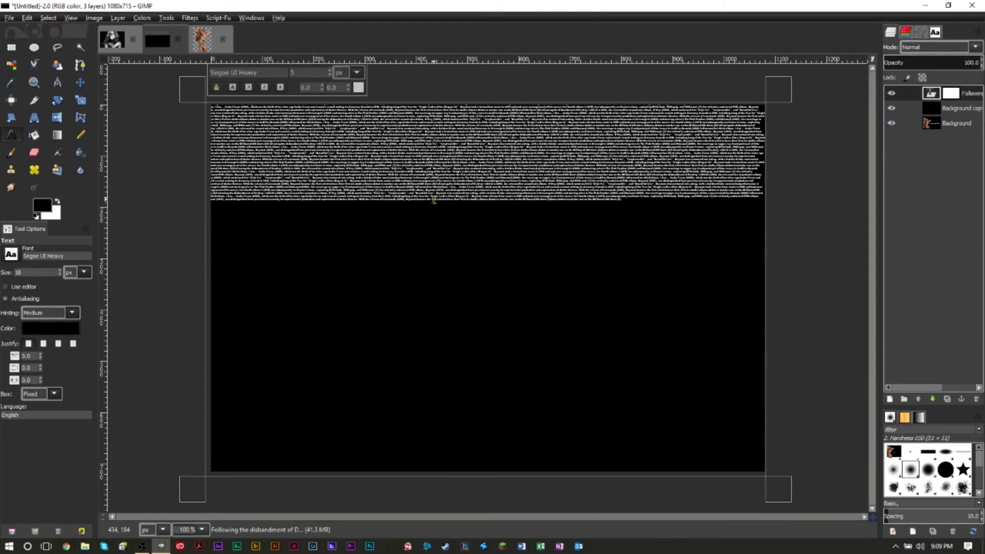
key("ctrl+a")
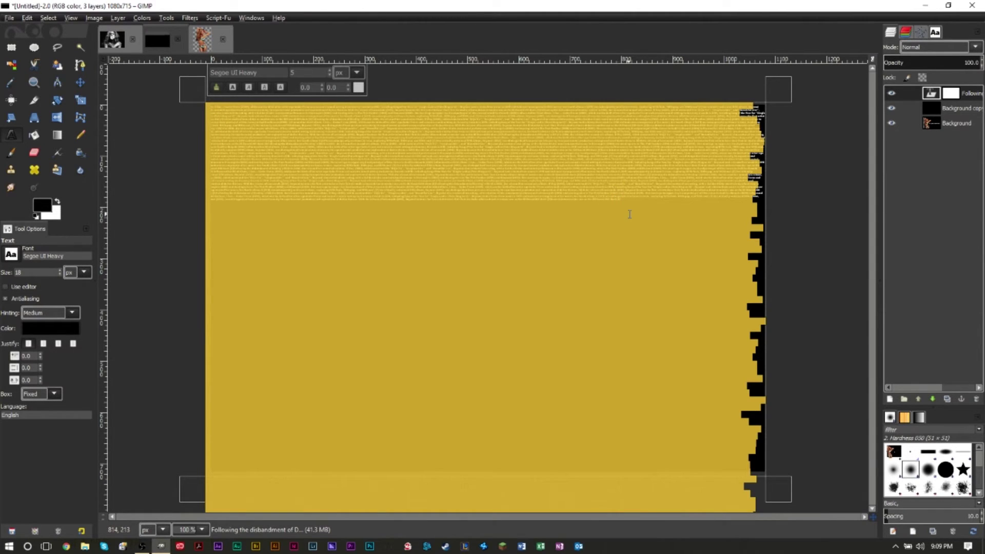
key("ctrl+c")
key("ctrl+v")
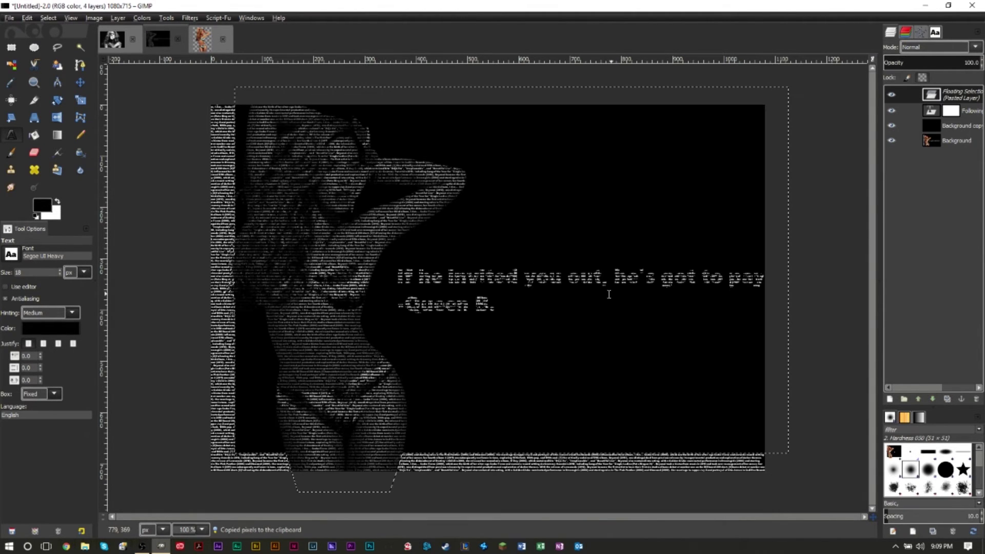
scroll(423, 313, "up", 4)
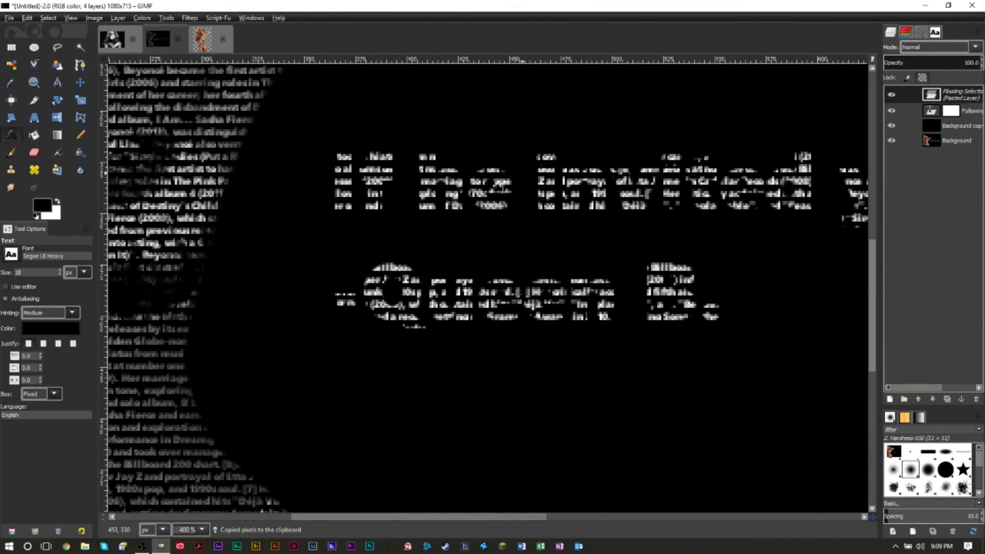
scroll(436, 232, "down", 4)
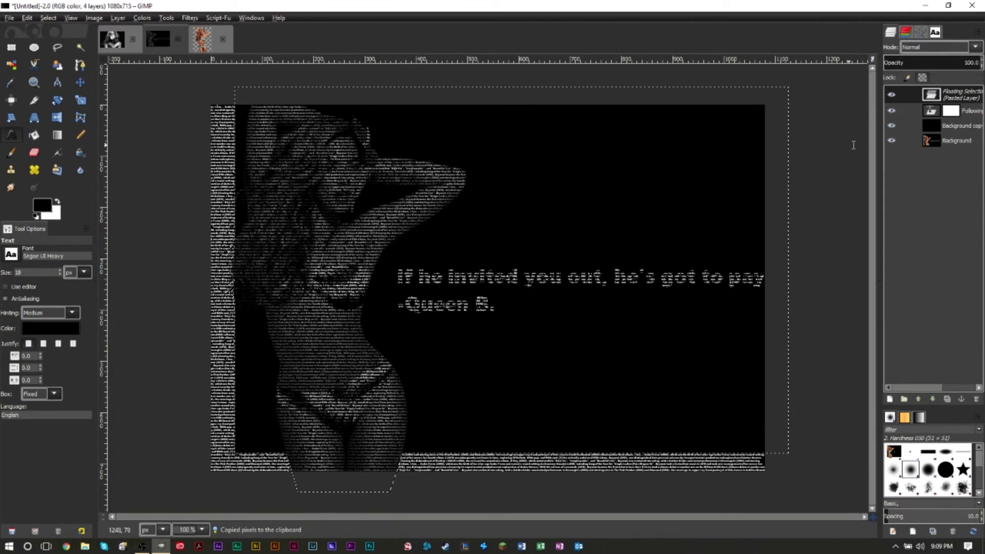
Step: Anchor the floating selection into the text layer's mask
right_click(949, 95)
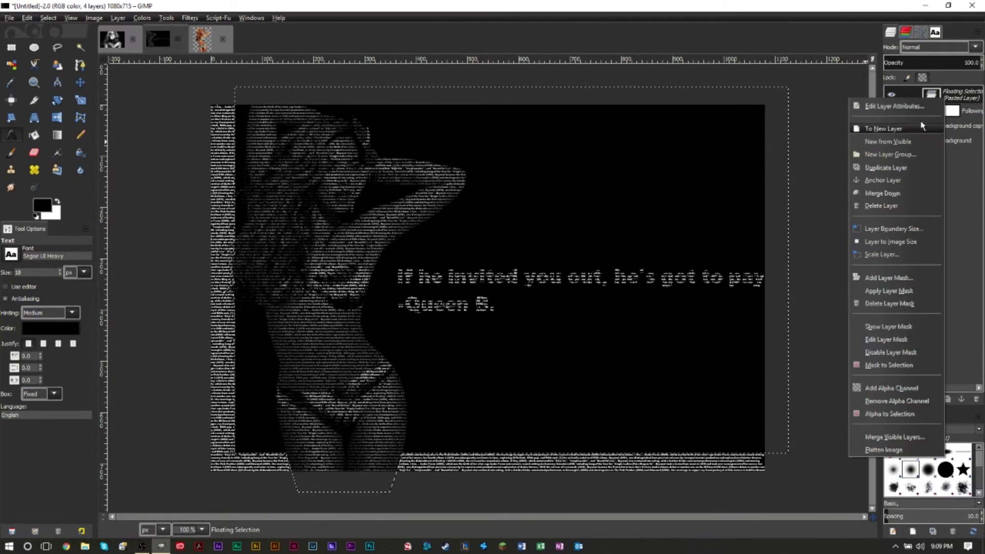
left_click(902, 178)
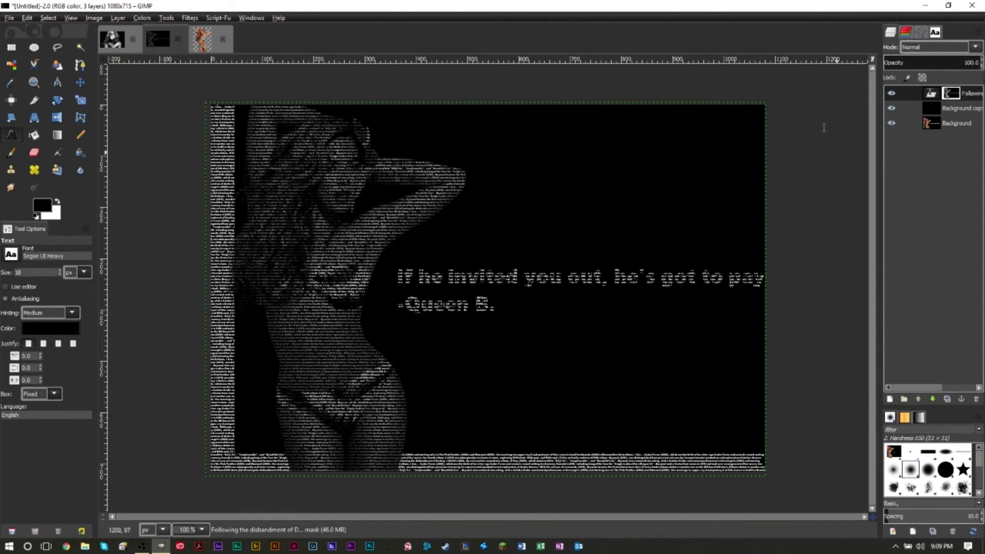
left_click(950, 124)
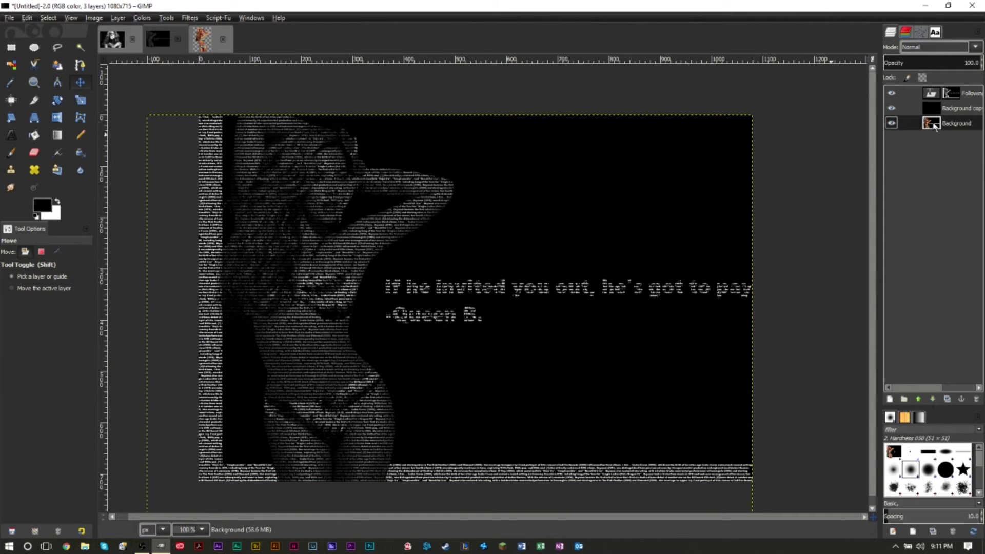
Step: Duplicate the background photo, move the copy to the top, and set it to Color mode
right_click(946, 124)
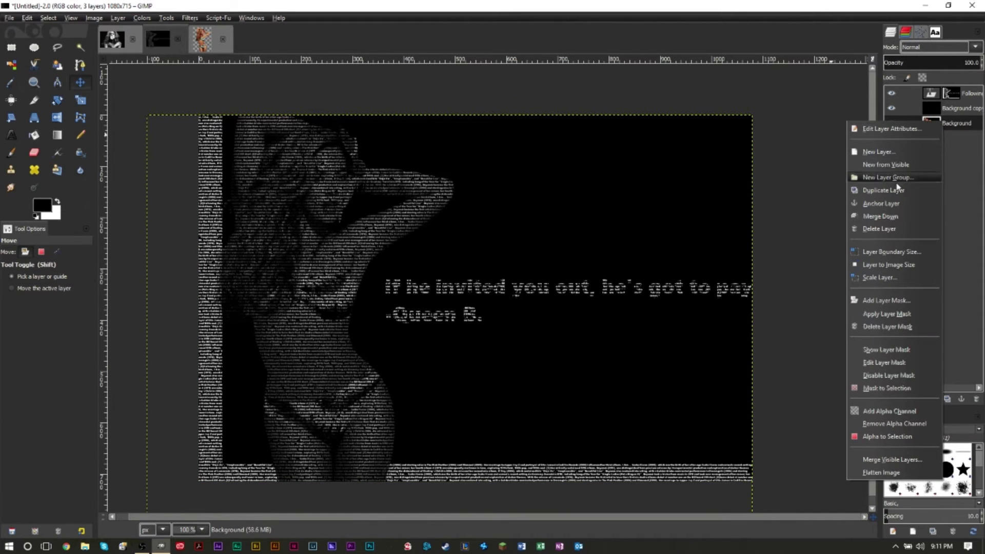
left_click(886, 190)
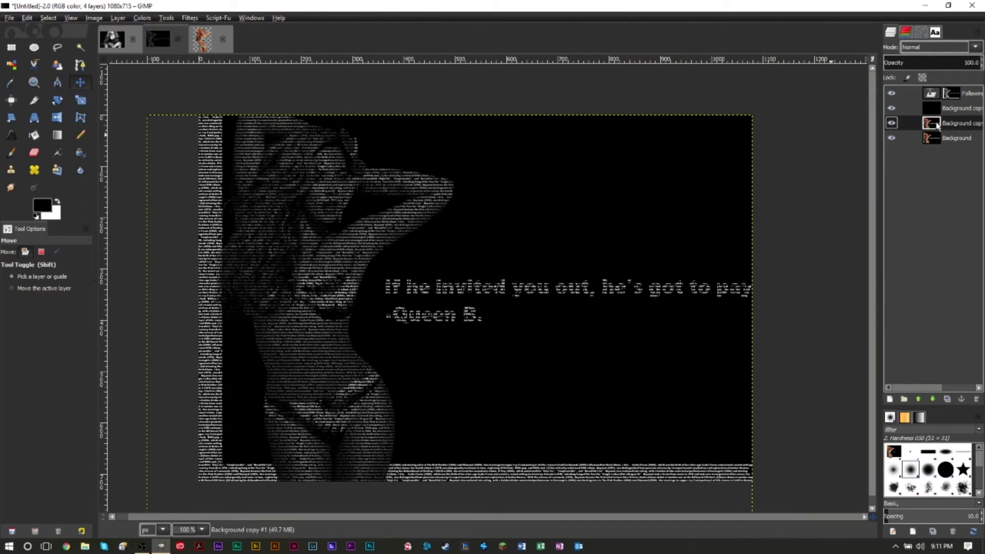
left_click_drag(935, 126, 935, 96)
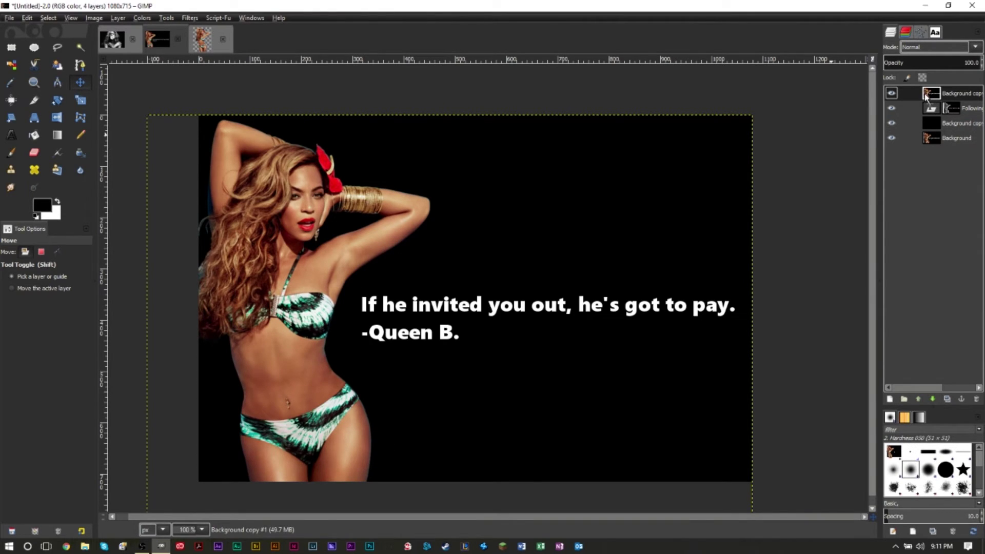
left_click(915, 46)
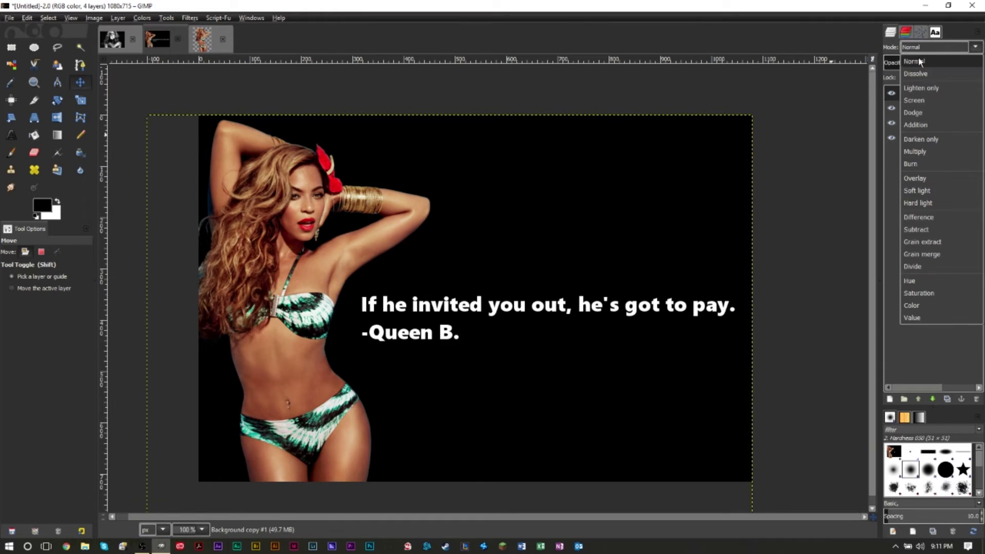
left_click(941, 295)
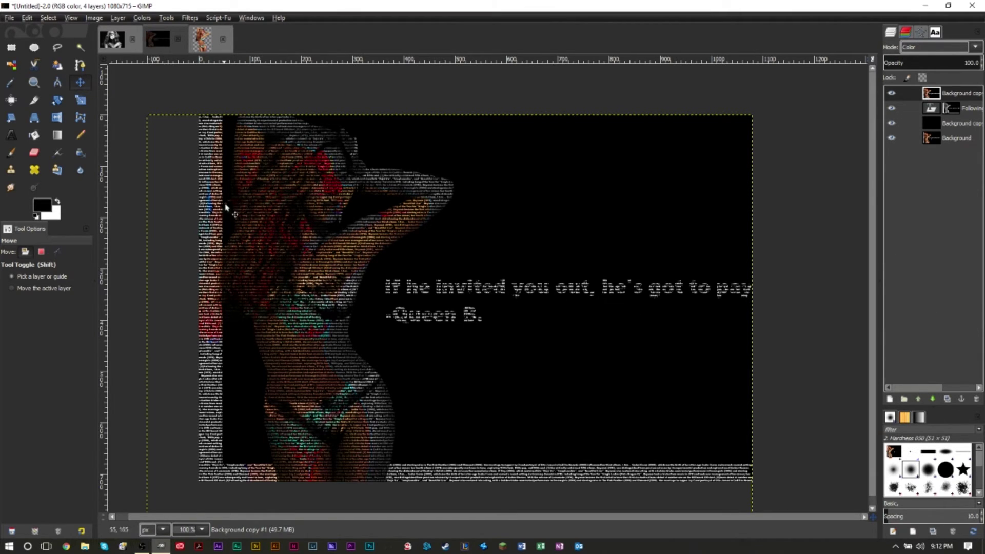
Step: Drag the Color-mode layer right and up to line its colours up with the text portrait
left_click_drag(263, 222, 291, 216)
scroll(328, 329, "down", 2)
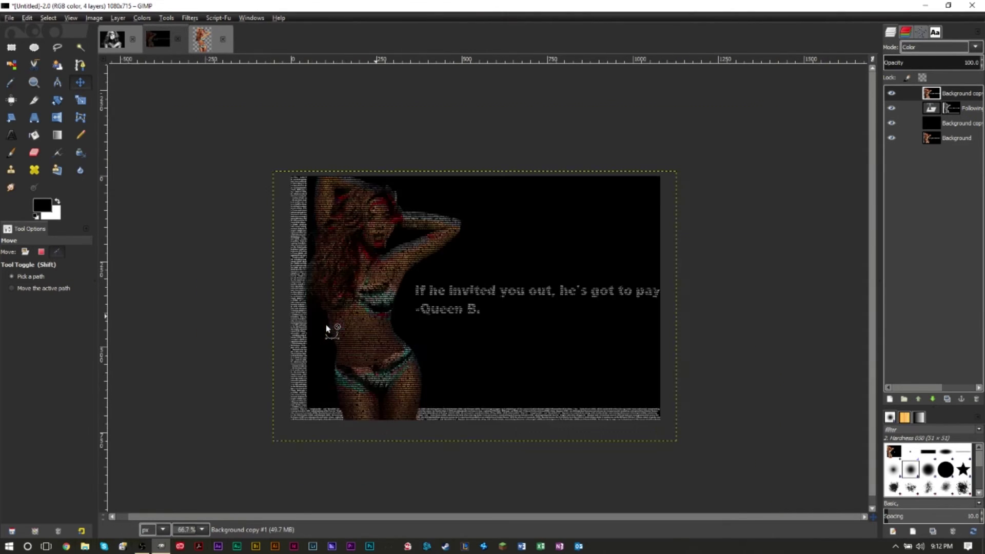
scroll(400, 345, "up", 4)
scroll(254, 370, "up", 4)
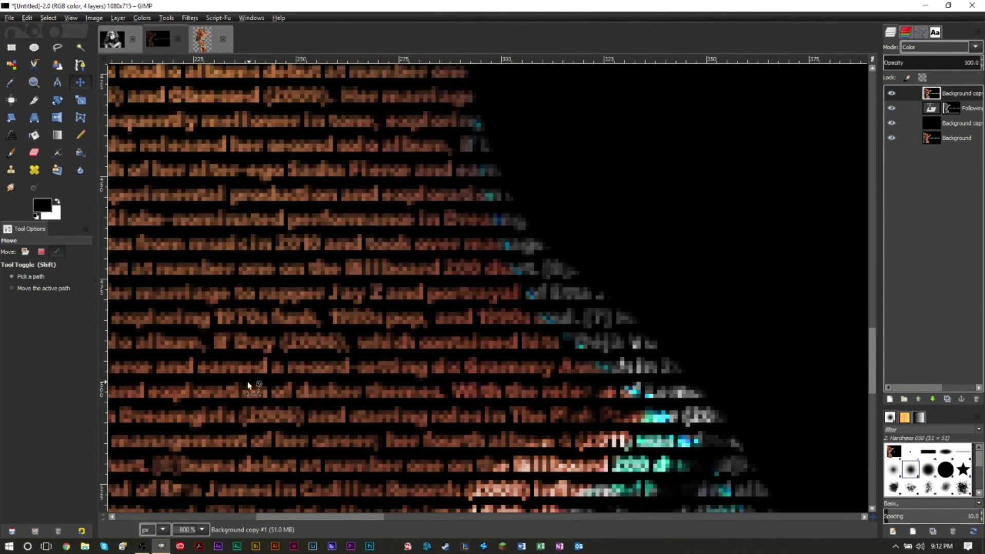
left_click_drag(471, 325, 498, 289)
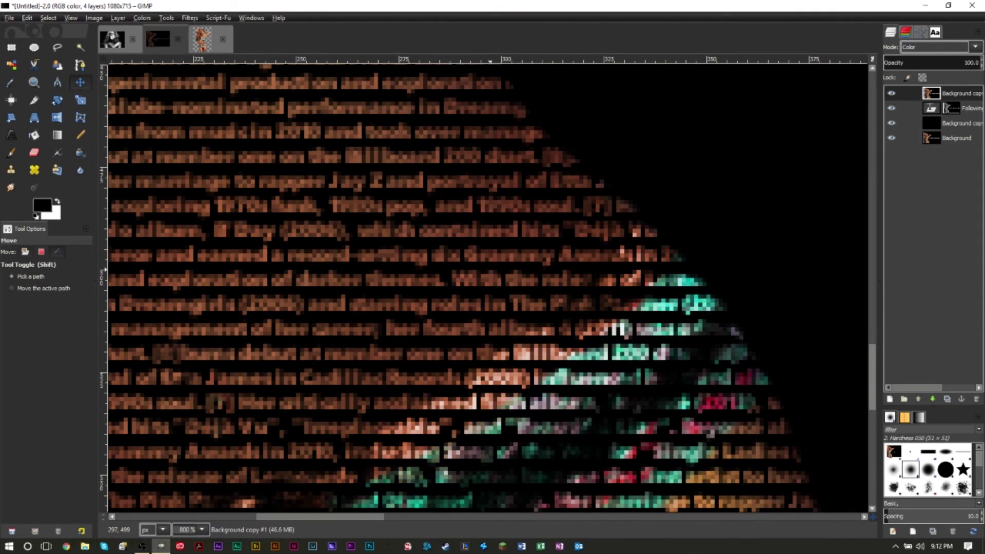
scroll(498, 289, "down", 3)
scroll(260, 323, "up", 4)
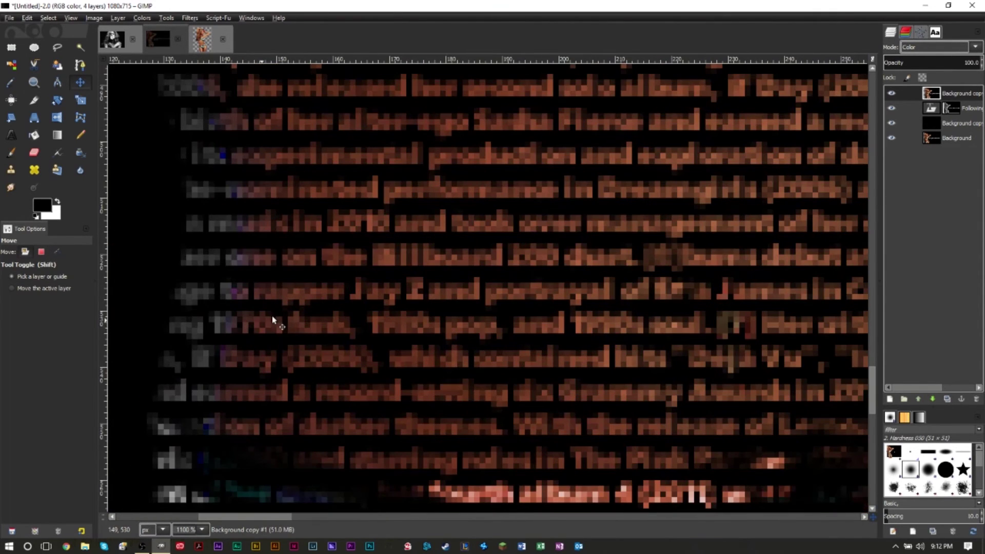
scroll(237, 323, "down", 6)
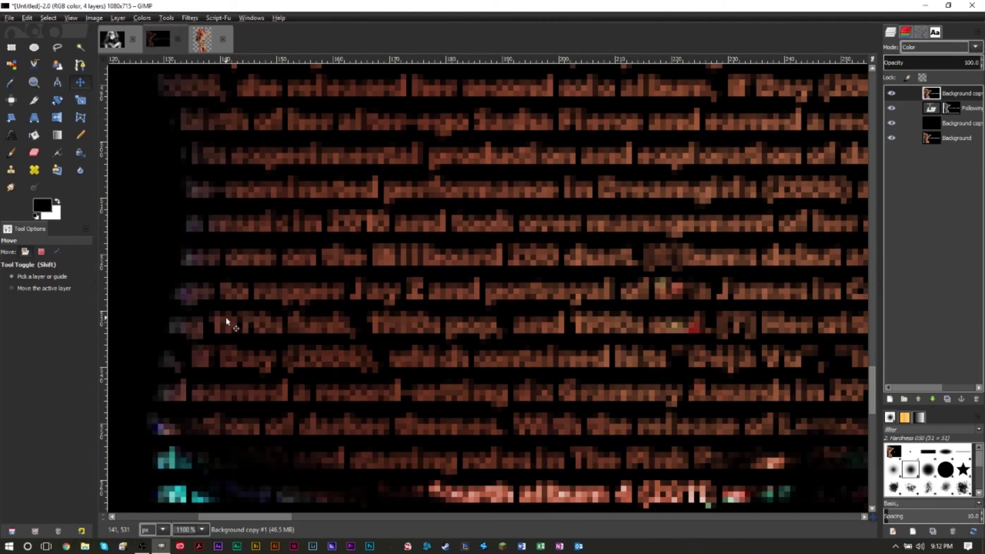
scroll(259, 257, "up", 1)
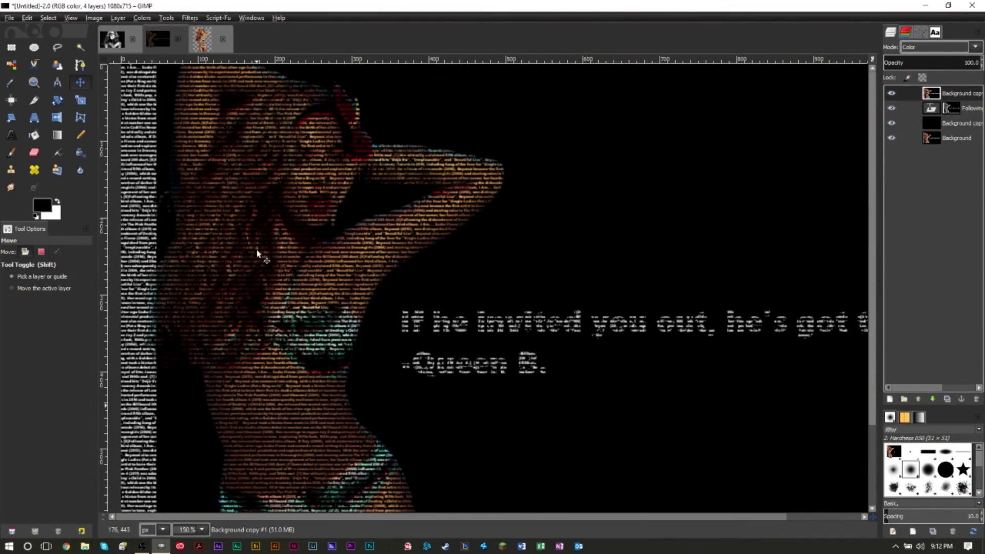
scroll(346, 180, "up", 2)
scroll(342, 229, "up", 2)
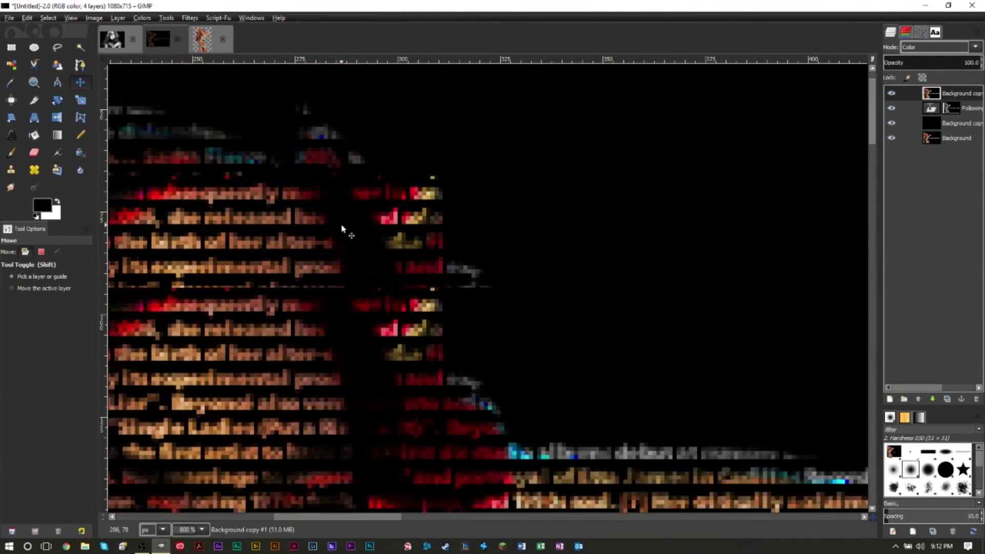
Step: Nudge the colour layer one pixel right and check the quote area up close
left_click_drag(327, 241, 331, 210)
scroll(314, 282, "down", 6)
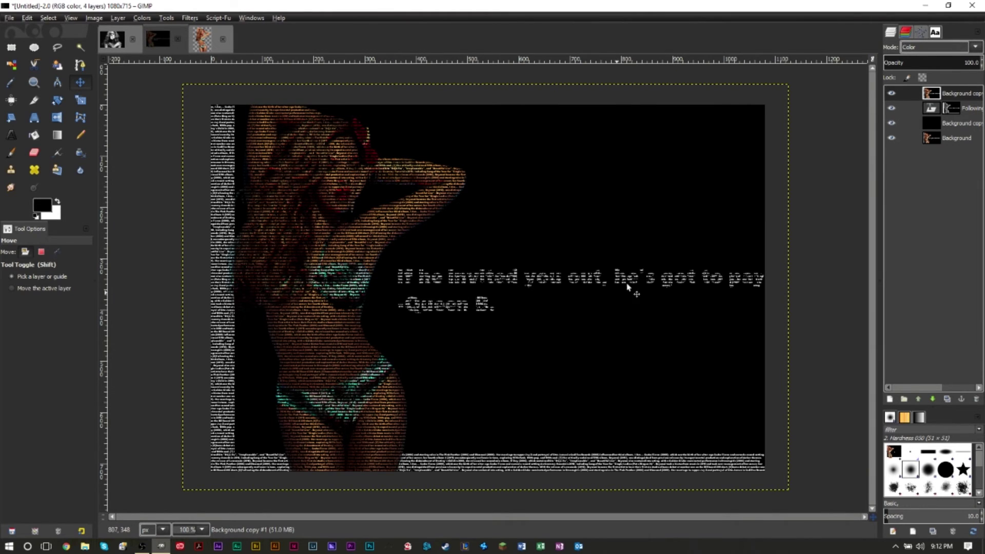
key("4")
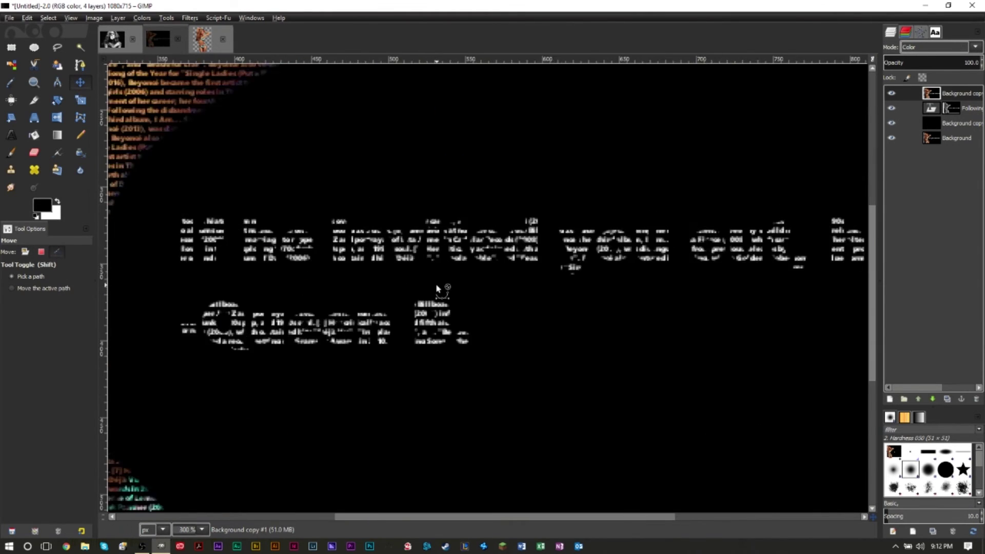
key("1")
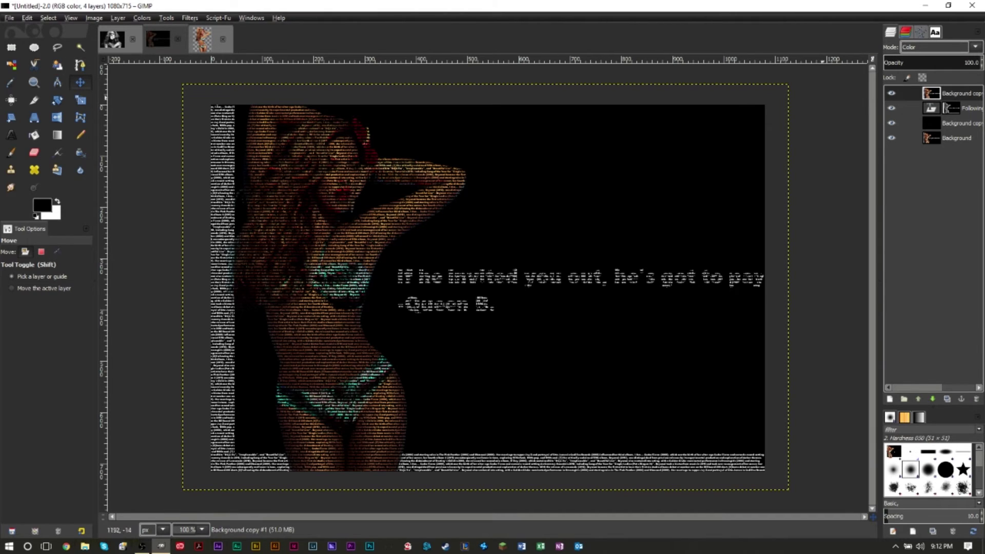
Step: Crop the text-art image to 1028×670 and switch to the black-and-white flower photo
left_click(34, 100)
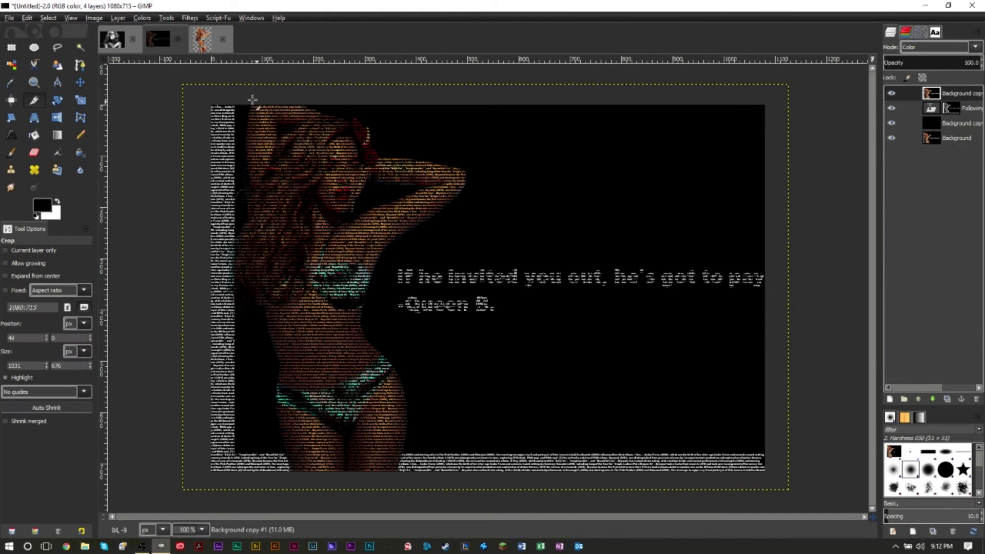
left_click_drag(237, 98, 760, 448)
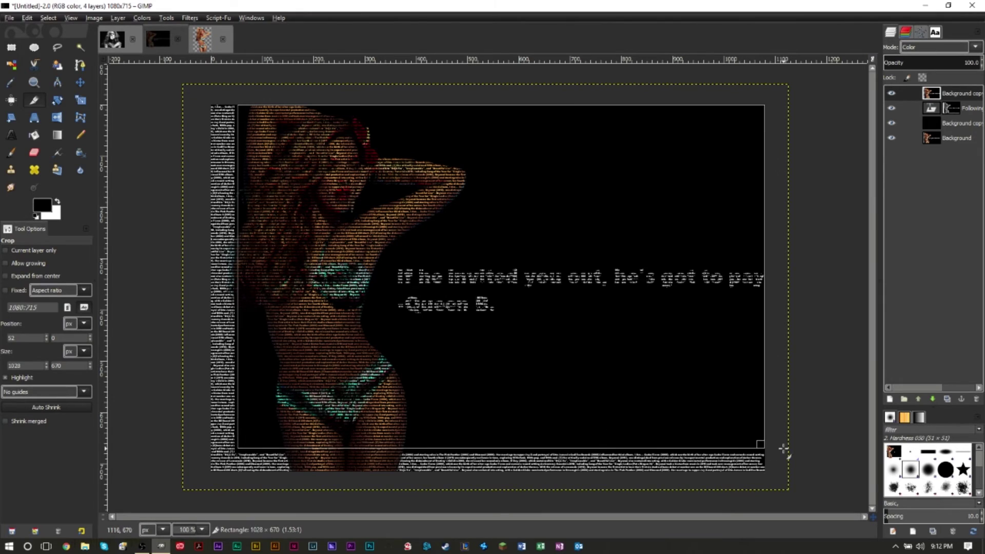
left_click(248, 293)
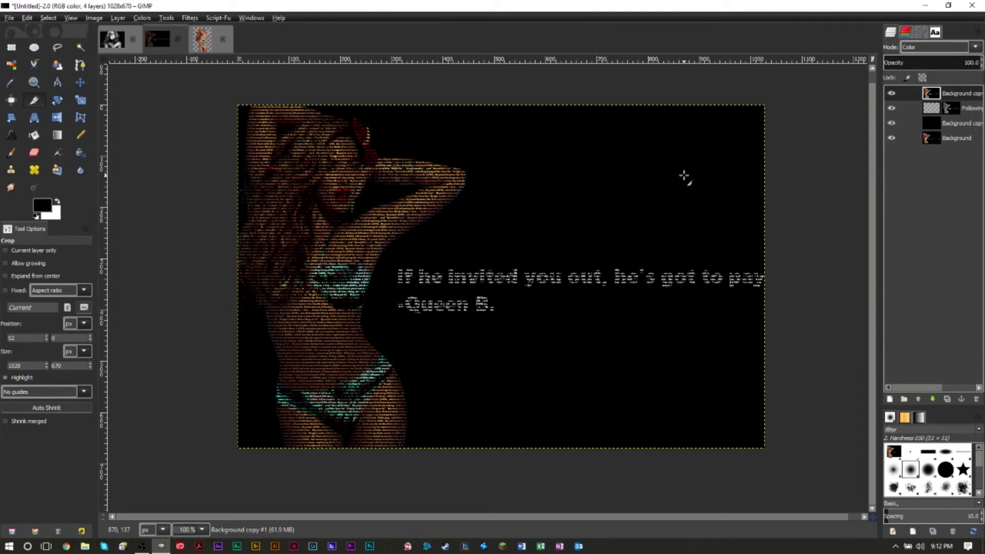
left_click(112, 40)
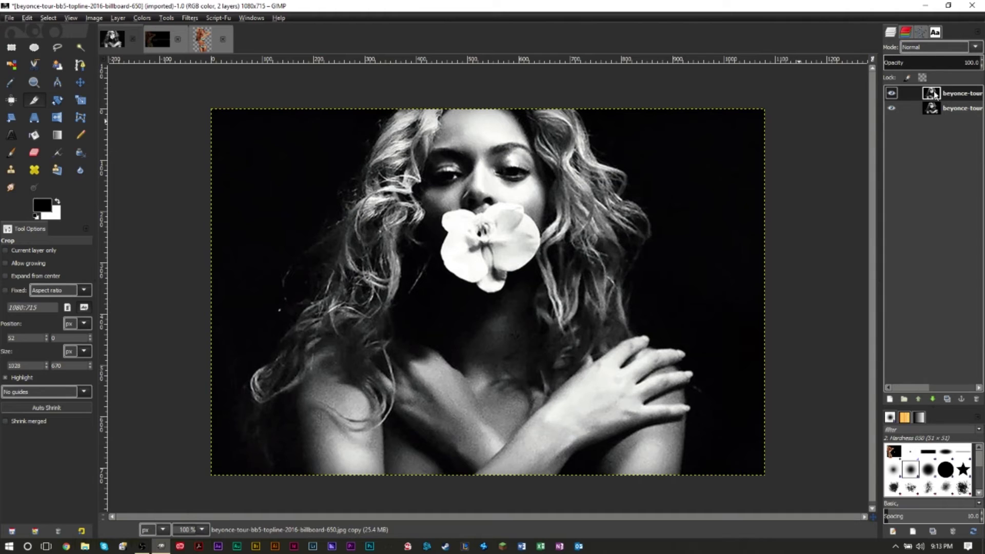
Step: Fill the top layer with black, then draw a canvas-sized text box and paste the biography
left_click(27, 18)
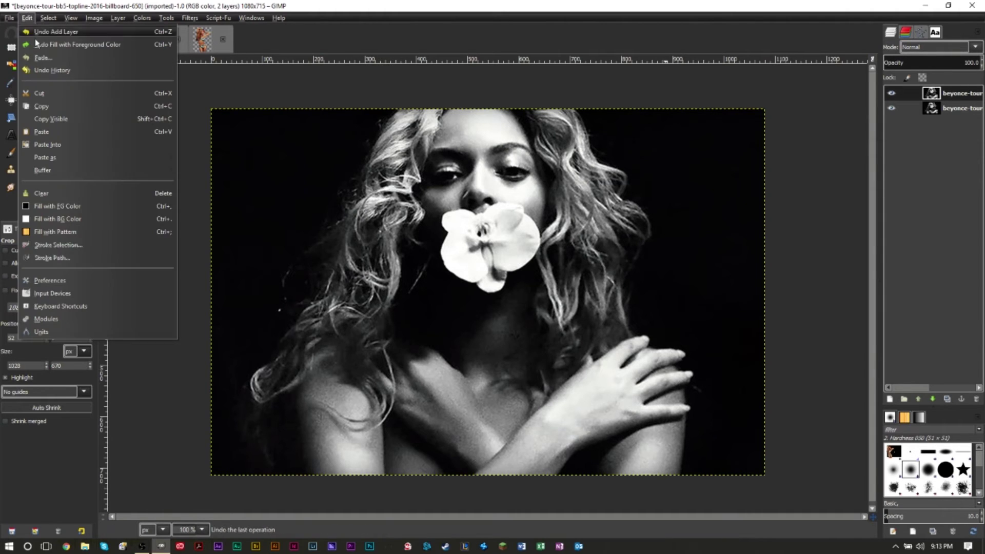
left_click(77, 206)
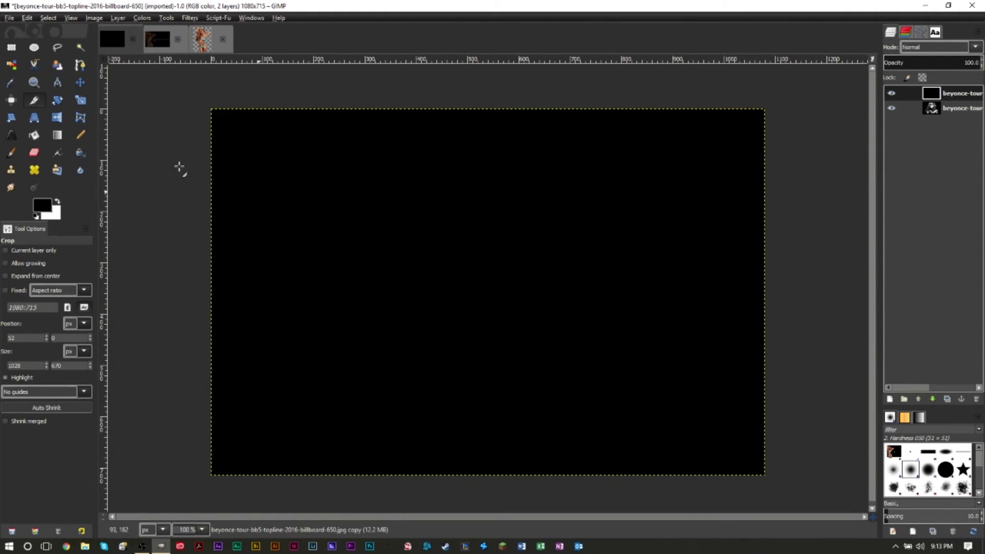
left_click(22, 134)
left_click_drag(210, 110, 769, 481)
key("ctrl+v")
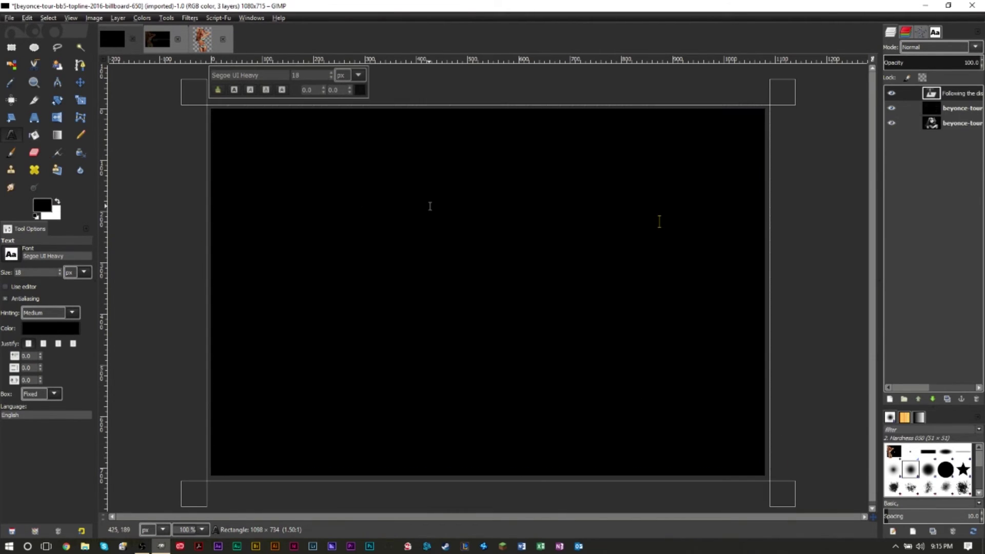
Step: Set the text colour to white
left_click(359, 90)
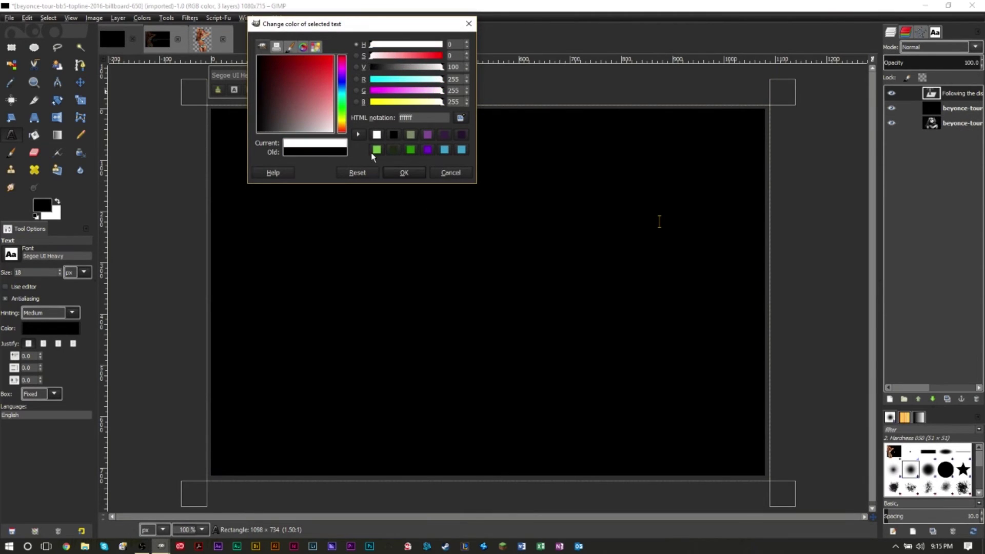
left_click(404, 172)
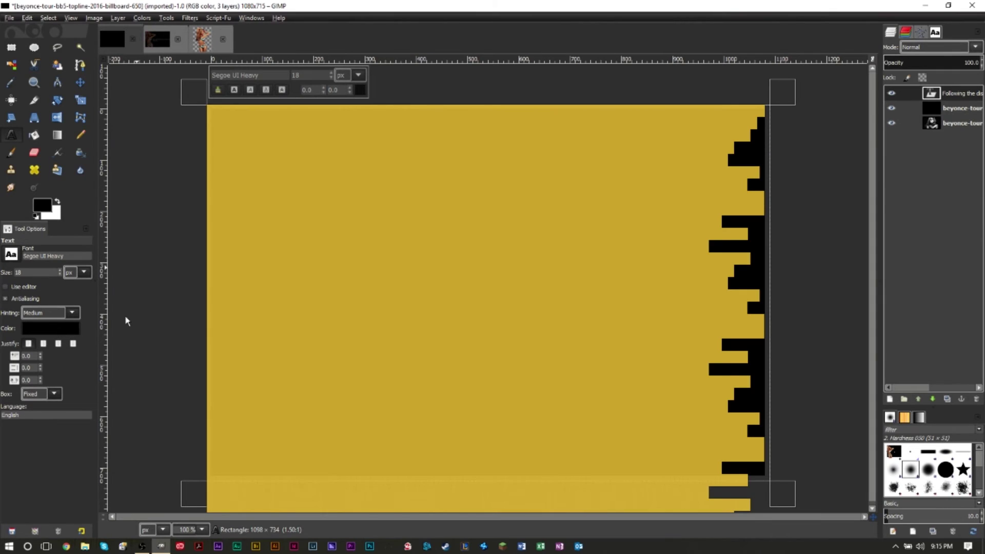
left_click(51, 328)
left_click(16, 267)
left_click(163, 381)
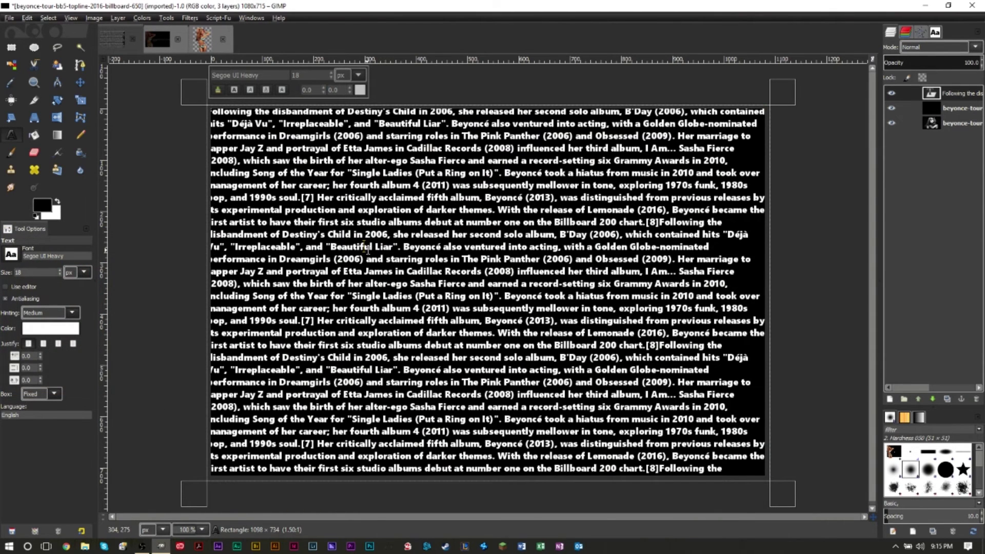
Step: Set all the text to 5 px and paste repeated copies to fill the canvas
key("ctrl+a")
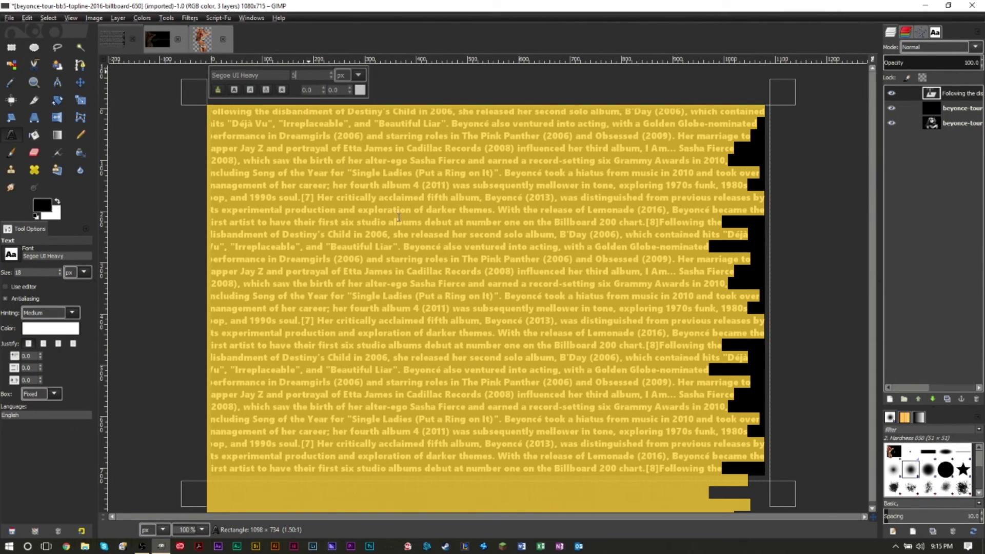
key("Return")
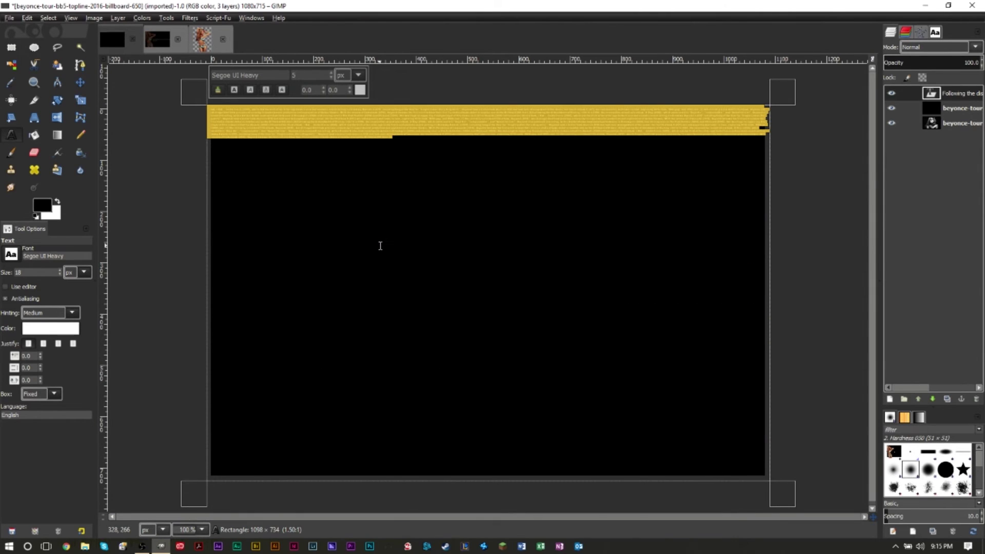
left_click(380, 245)
key("ctrl+v")
key("ctrl+v")
key("ctrl+v")
key("ctrl+v")
key("ctrl+v")
key("ctrl+v")
key("ctrl+v")
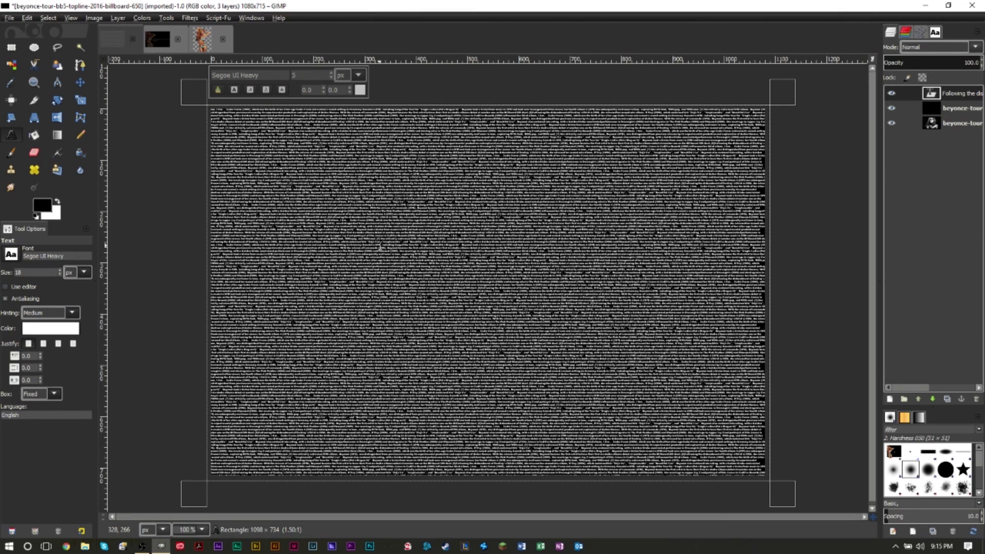
Step: Add a white layer mask to the tiny-text layer
right_click(941, 96)
left_click(892, 335)
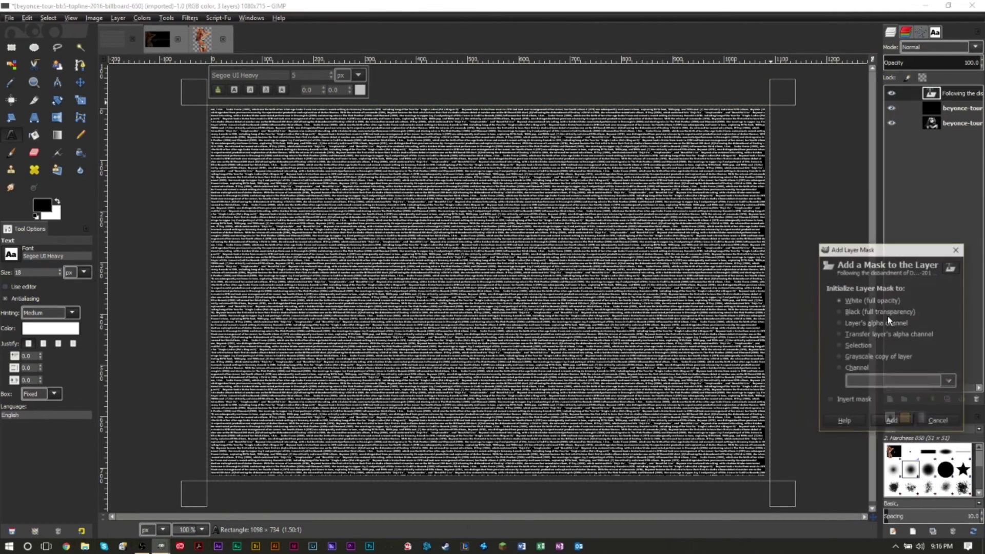
left_click(892, 420)
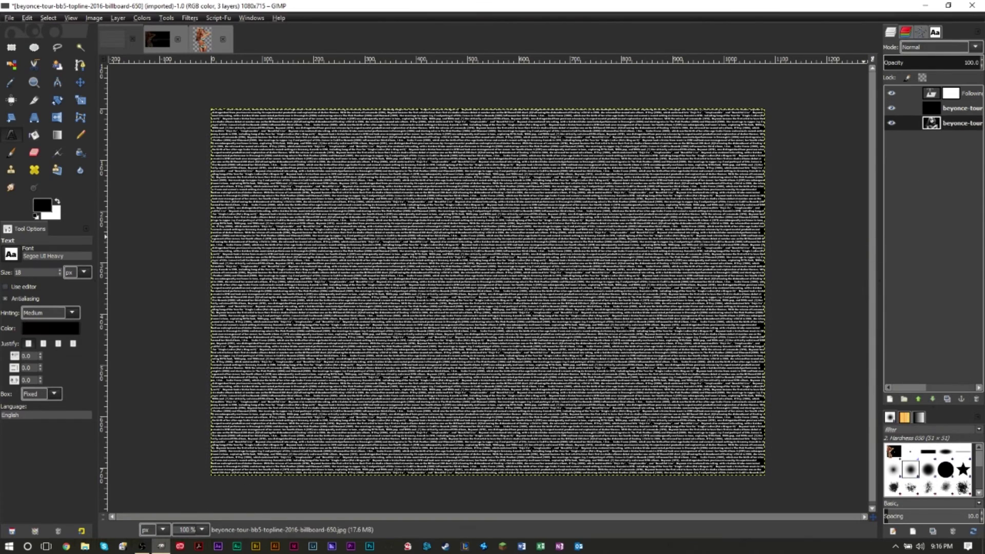
Step: Copy the black-and-white photo layer and paste it into the text layer's mask
left_click(943, 122)
key("ctrl+c")
left_click(951, 93)
key("ctrl+v")
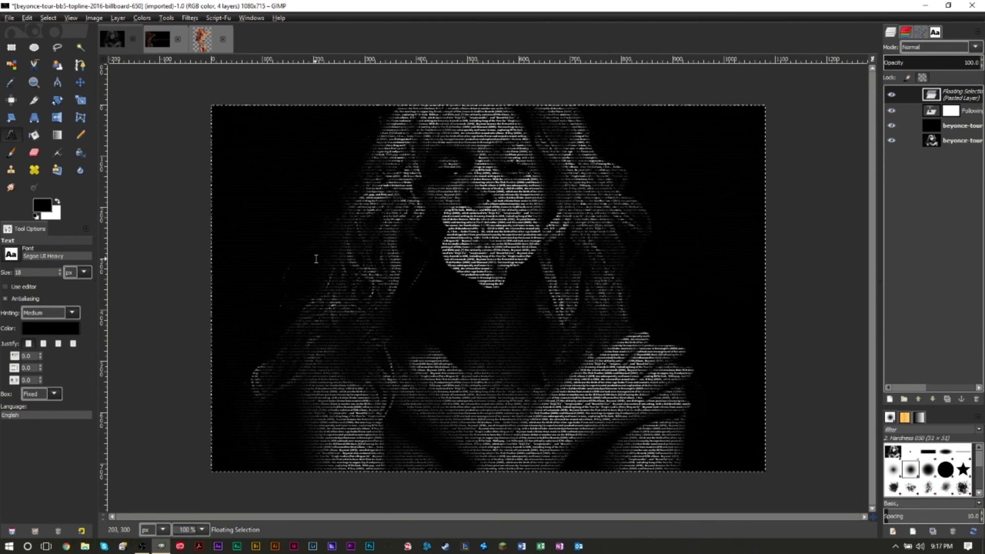
right_click(960, 99)
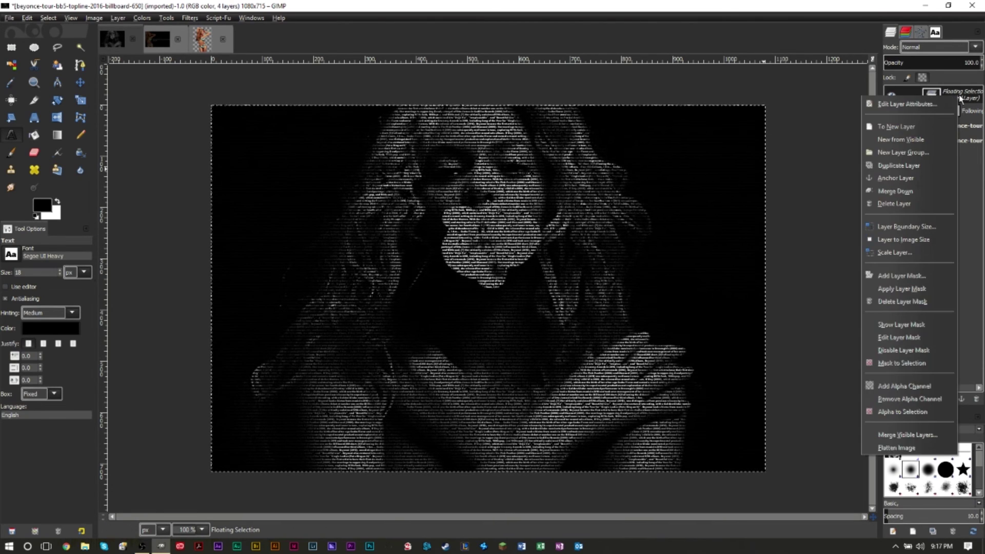
left_click(972, 224)
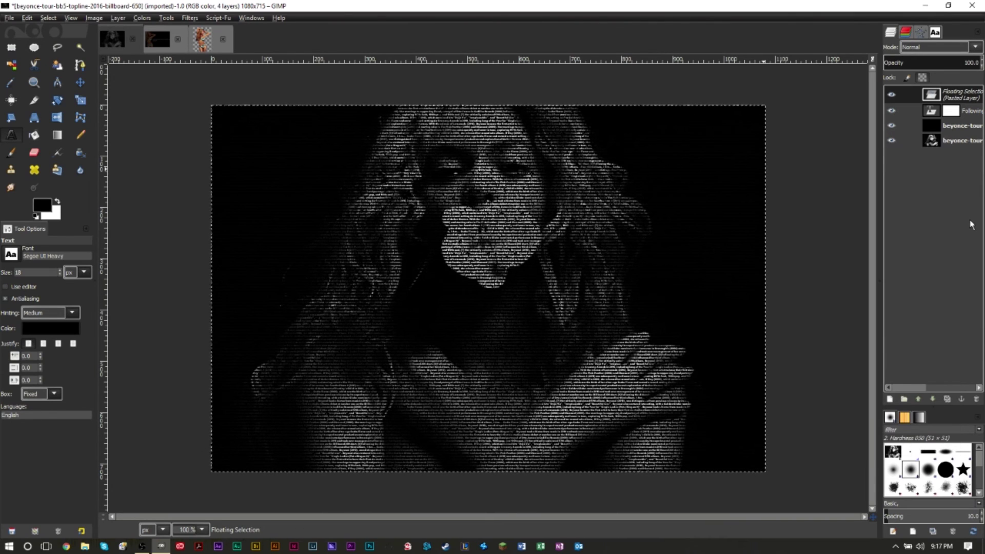